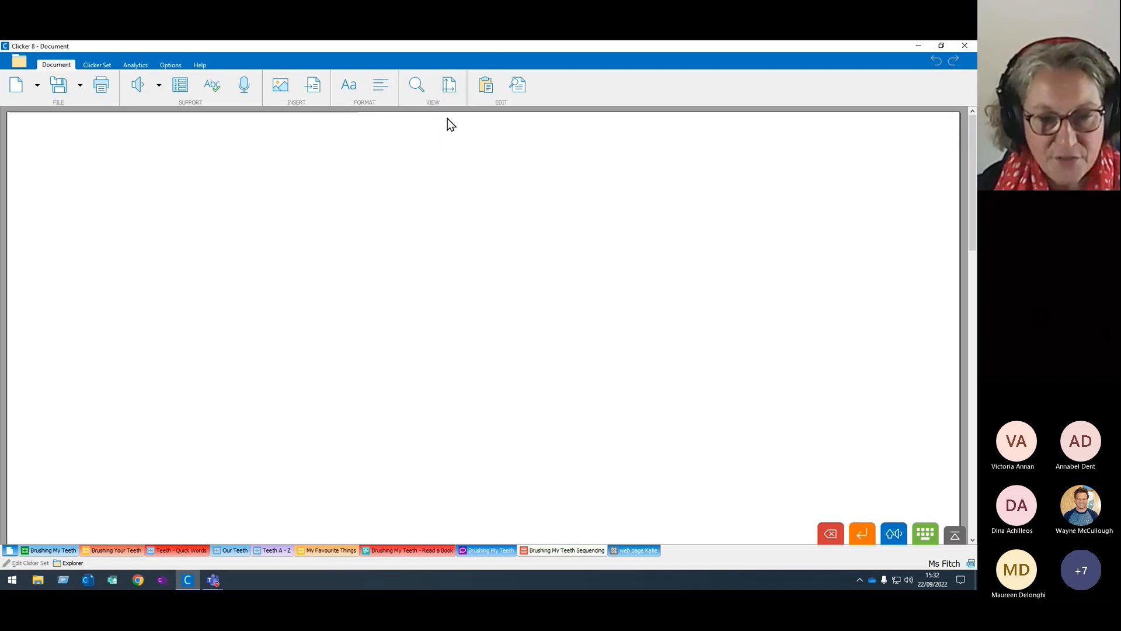
- View the Foods grid of the My Favourite Things set and collapse it again
{"action": "left_click", "coordinate": [327, 551]}
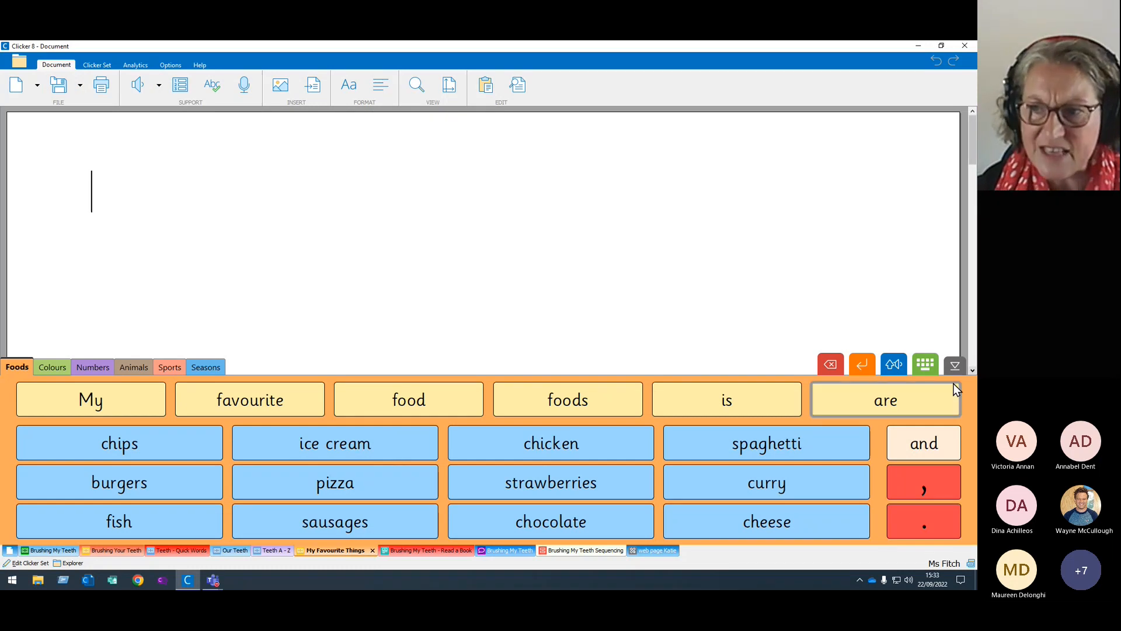
{"action": "left_click", "coordinate": [955, 366]}
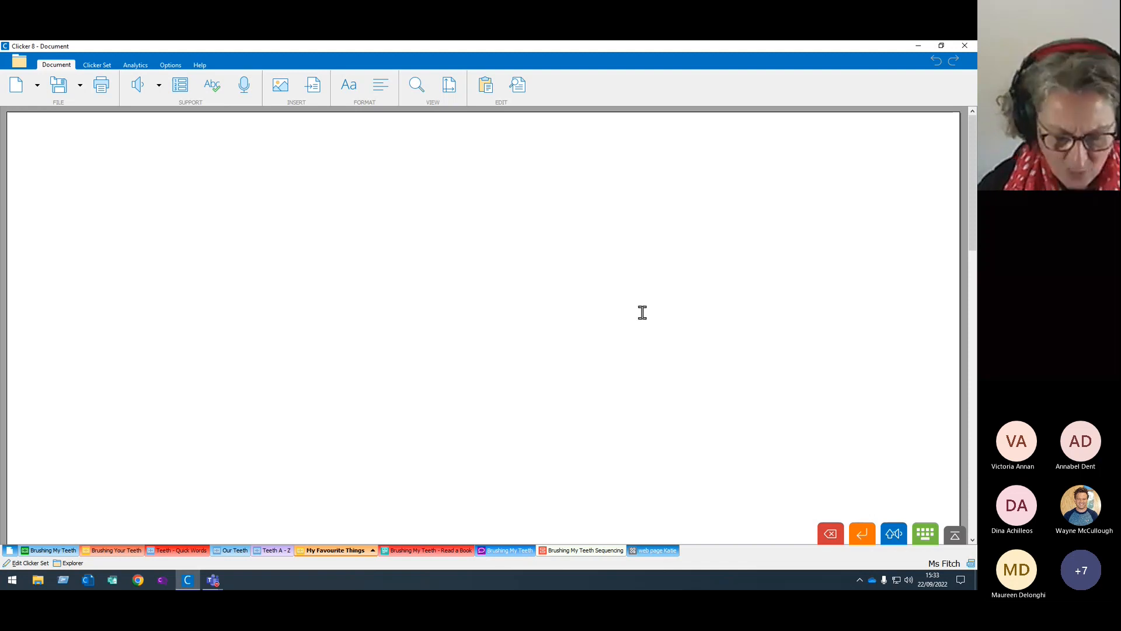
- Write a first sentence in the document starting "My name is", followed by the writer's first name and a full stop
{"action": "type", "text": "My name is"}
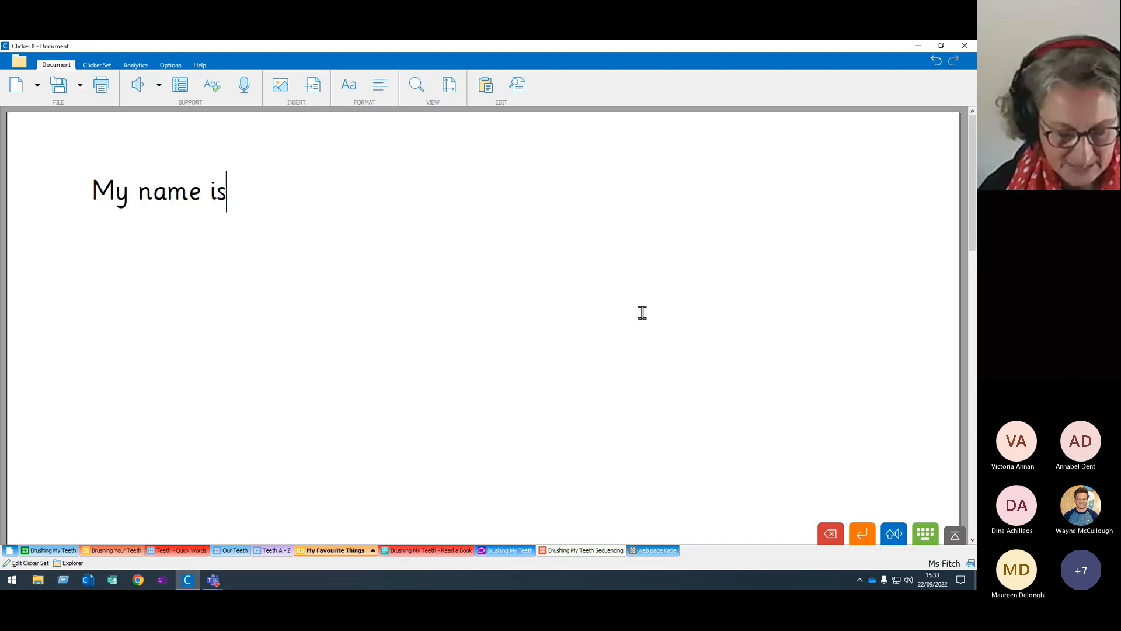
{"action": "type", "text": " Katie"}
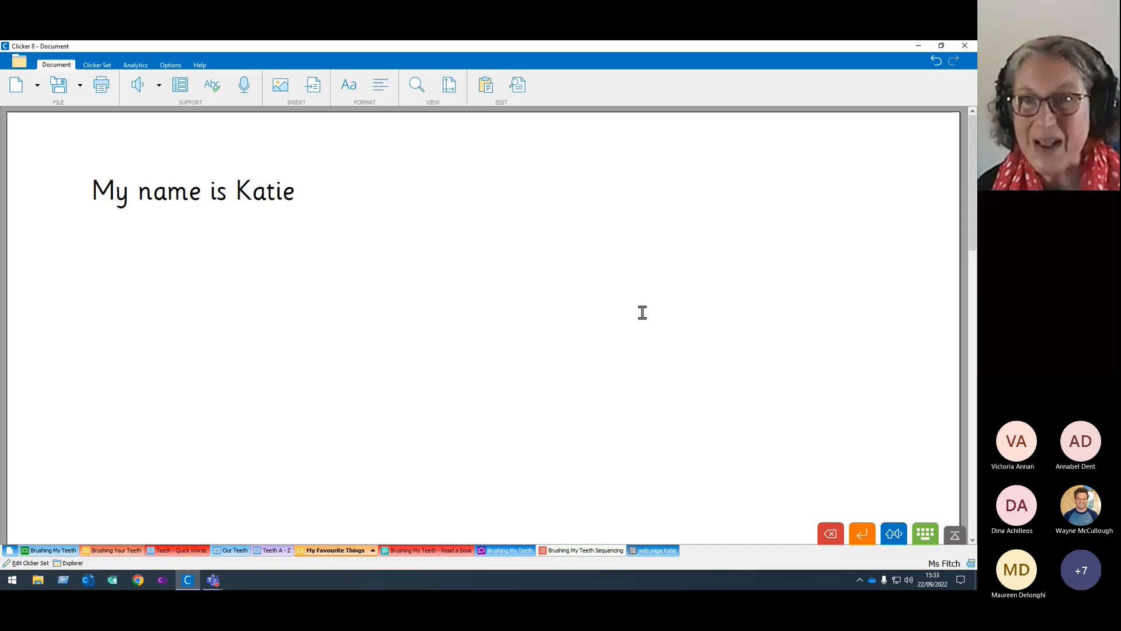
{"action": "type", "text": "."}
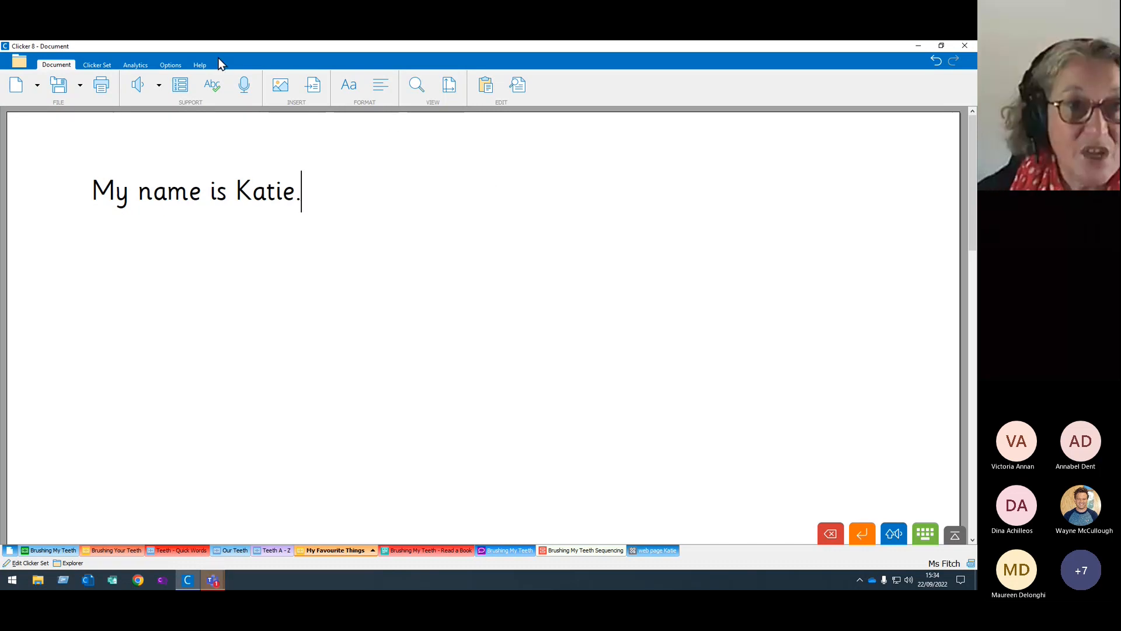
- Review the speech options for speaking while typing, voice and speed, and close them without changes
{"action": "left_click", "coordinate": [169, 63]}
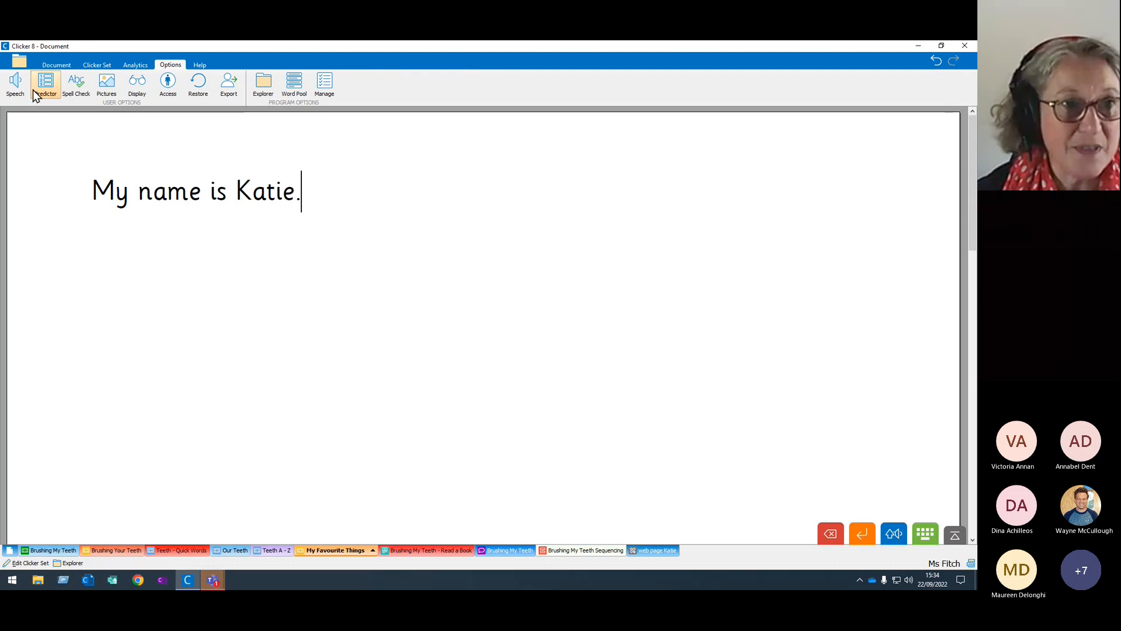
{"action": "left_click", "coordinate": [15, 93]}
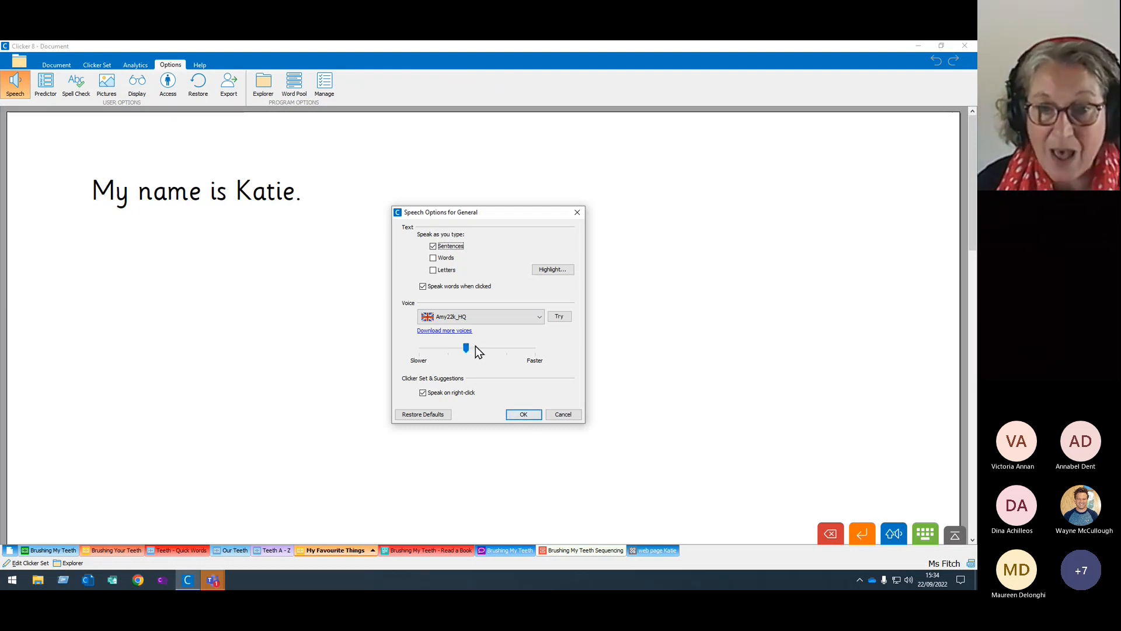
{"action": "left_click", "coordinate": [577, 213]}
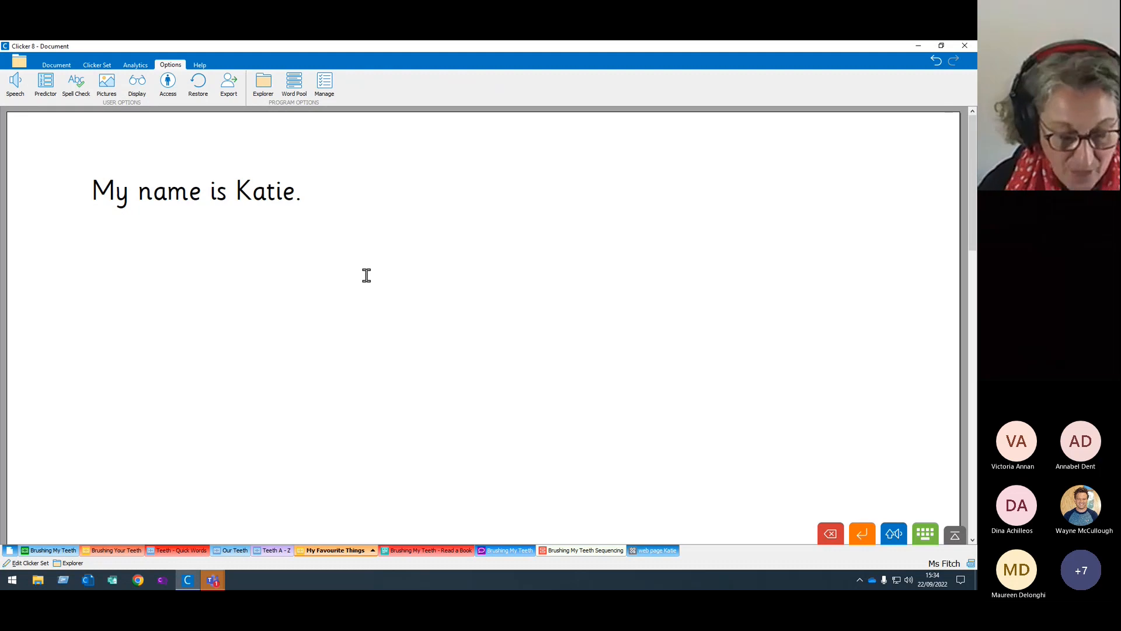
- Add the sentence "I find ritting hard." with the deliberate misspelling
{"action": "type", "text": "I find "}
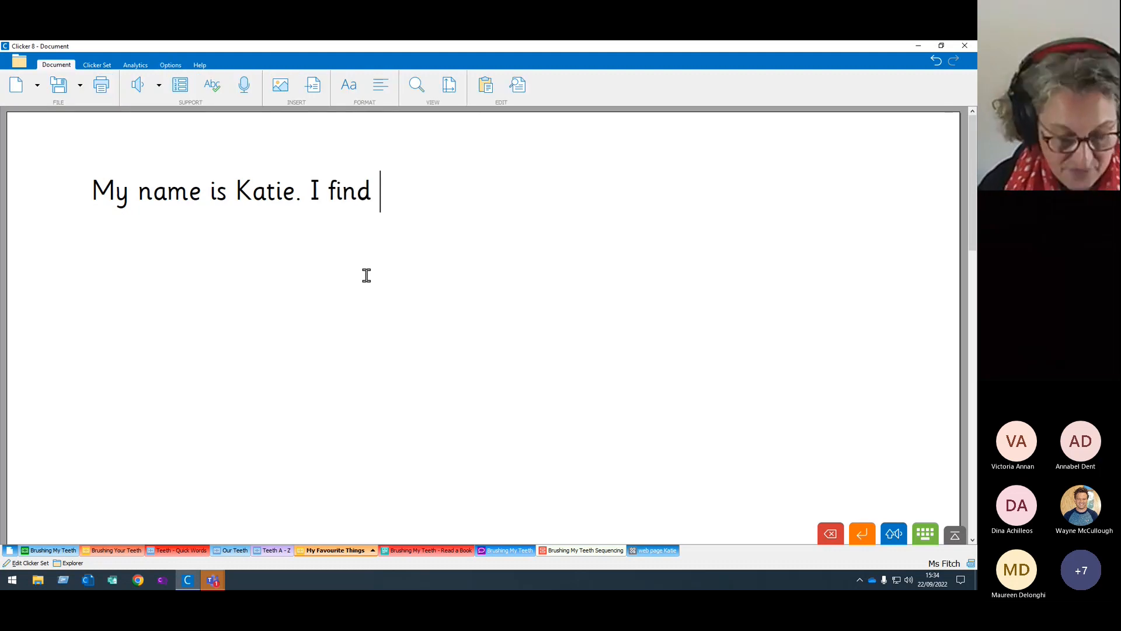
{"action": "type", "text": "ritting hard"}
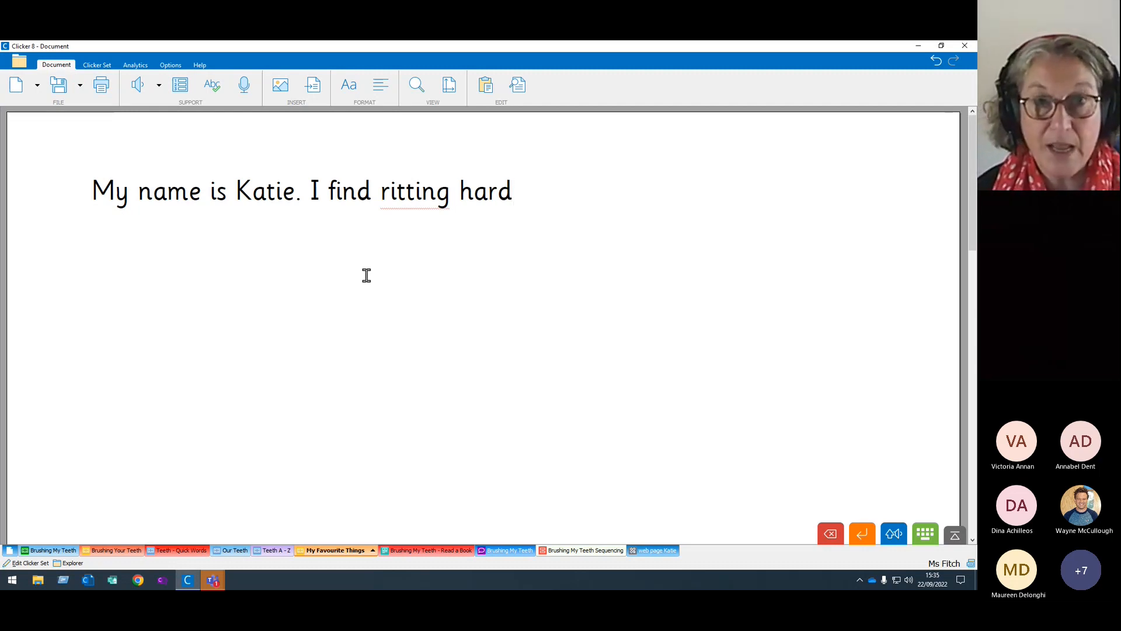
{"action": "type", "text": "."}
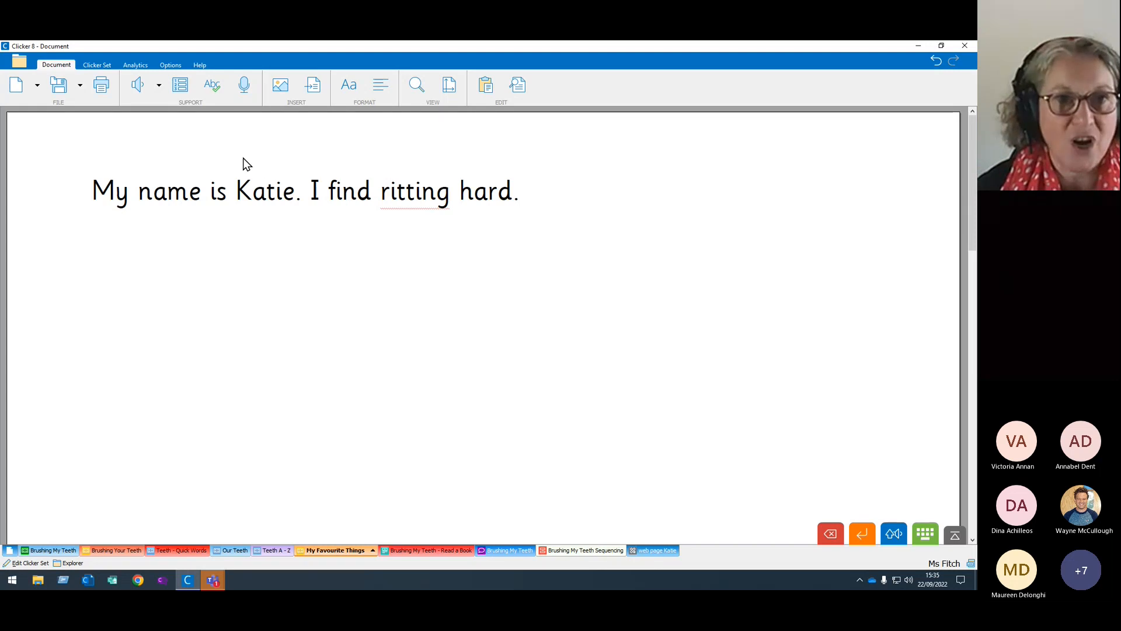
- Spell-check "ritting", listen to the suggestions "rotting" and "writing", and bring up the suggestions beside the word in the text
{"action": "left_click", "coordinate": [219, 97]}
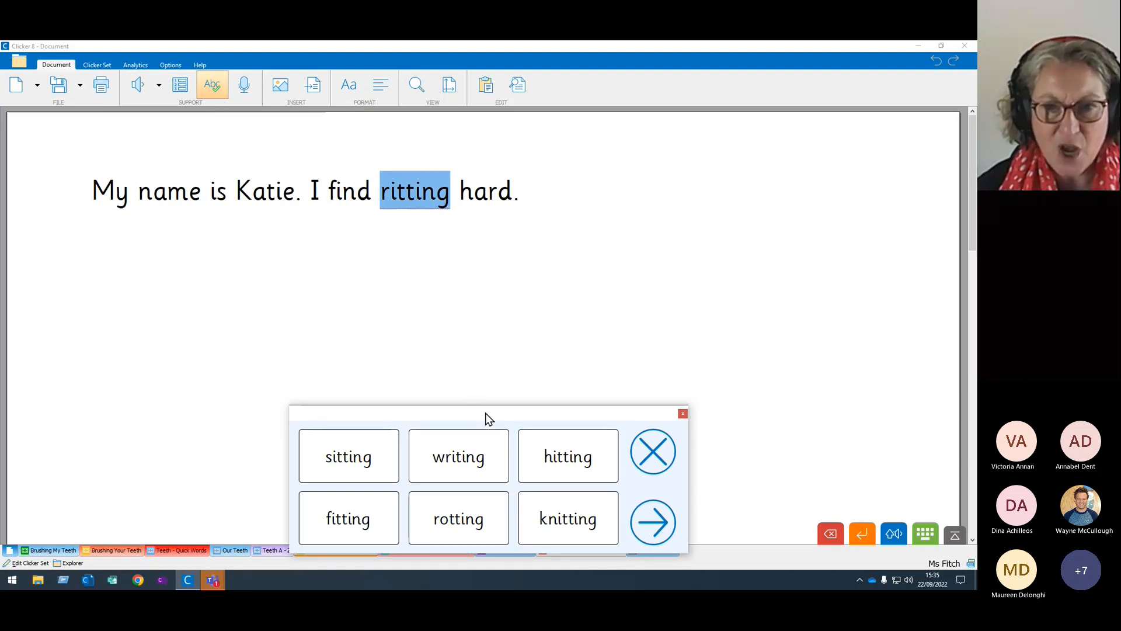
{"action": "left_click_drag", "start_coordinate": [488, 411], "coordinate": [459, 342]}
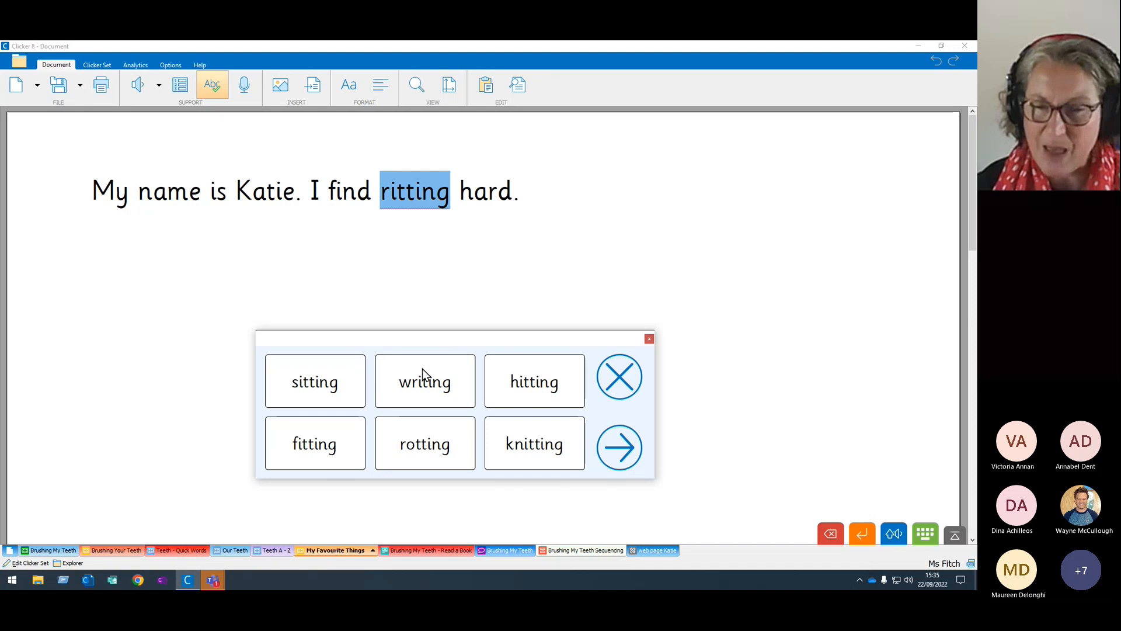
{"action": "left_click", "coordinate": [439, 451]}
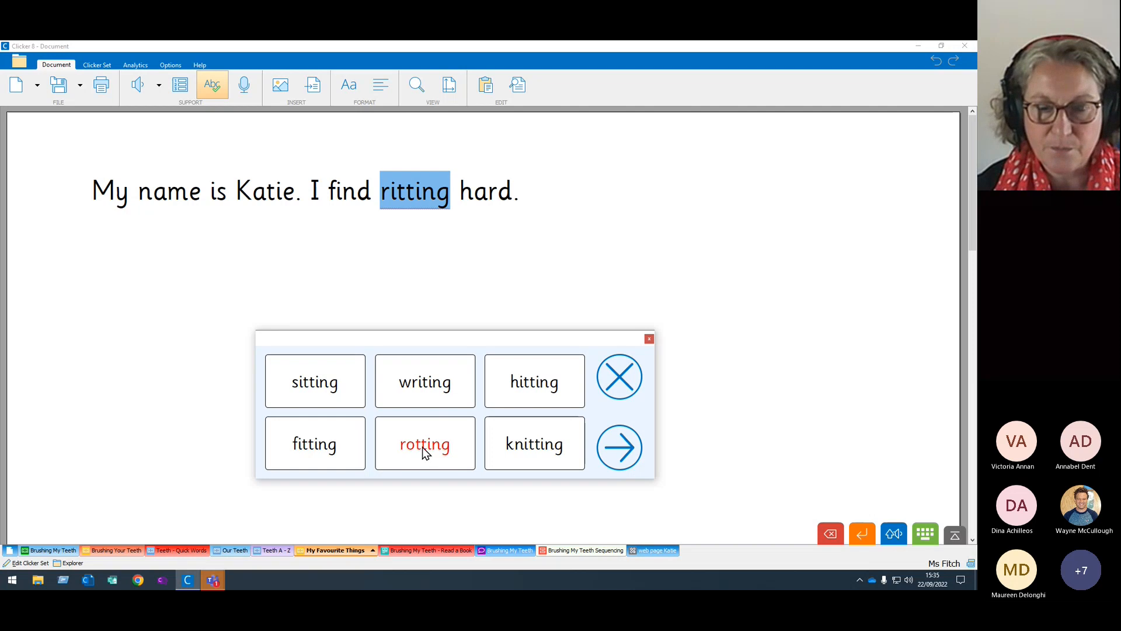
{"action": "left_click", "coordinate": [427, 386]}
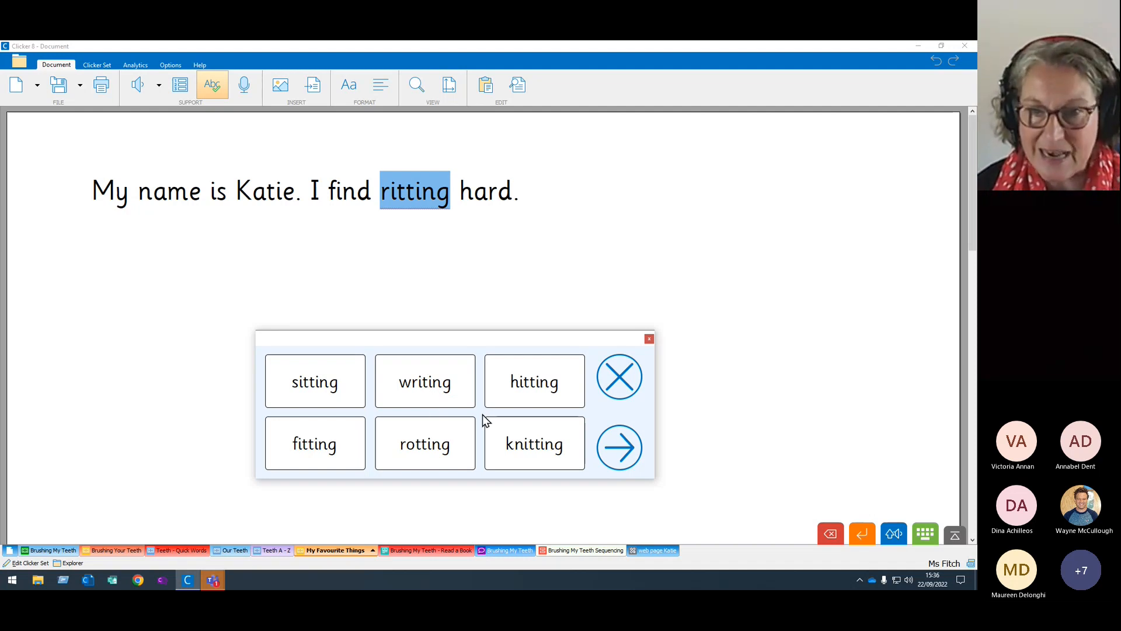
{"action": "left_click", "coordinate": [649, 339]}
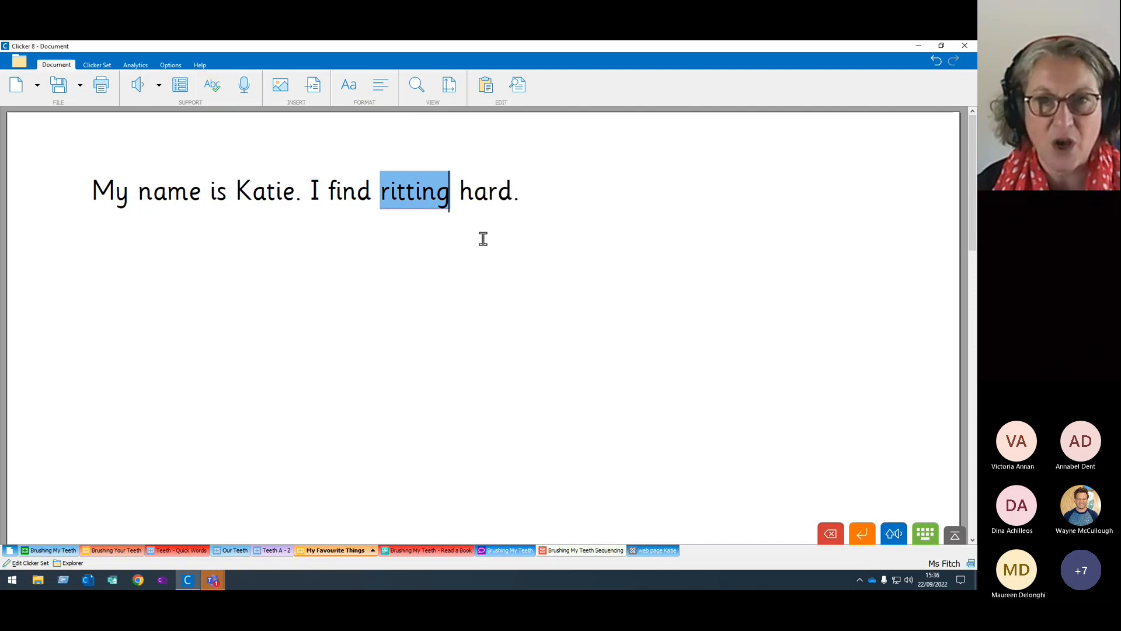
{"action": "left_click", "coordinate": [449, 202]}
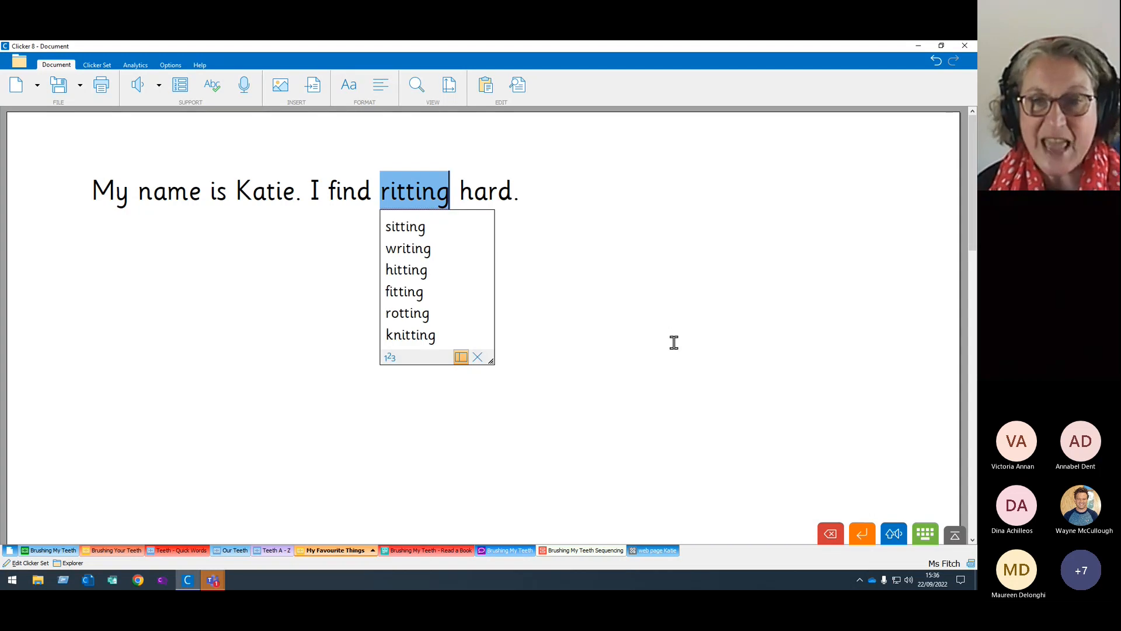
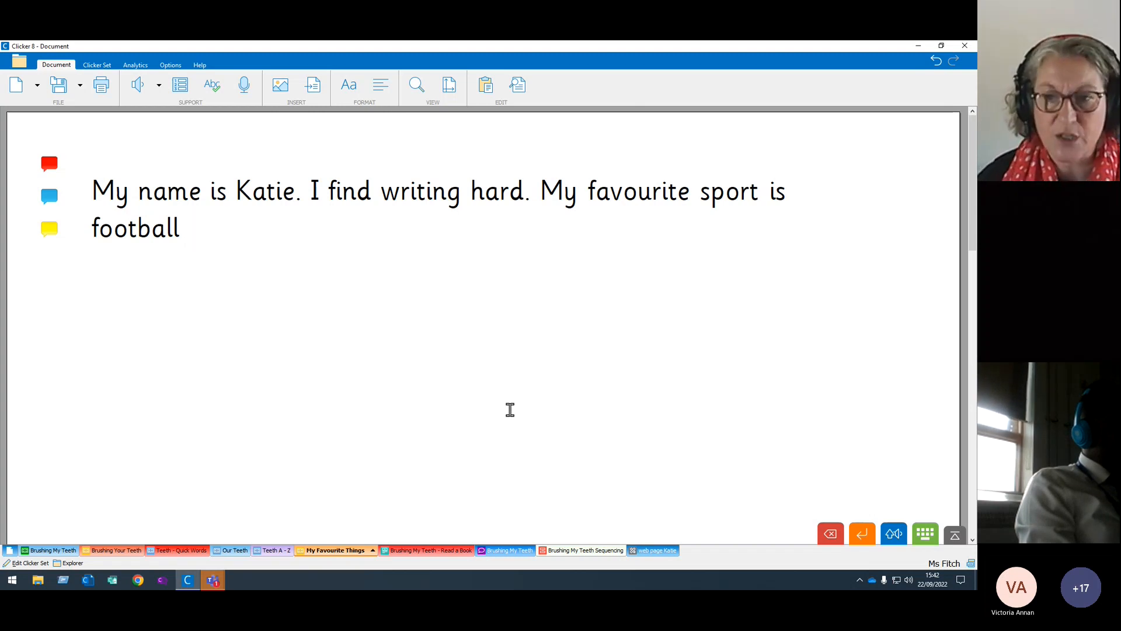
{"action": "left_click", "coordinate": [22, 62]}
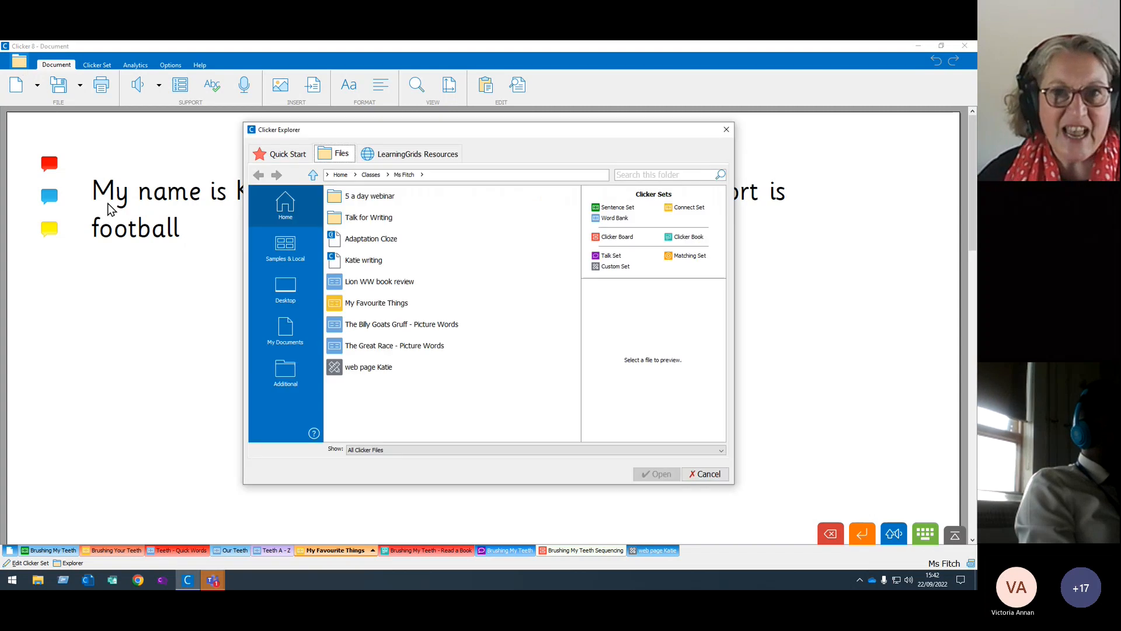
{"action": "left_click", "coordinate": [390, 155]}
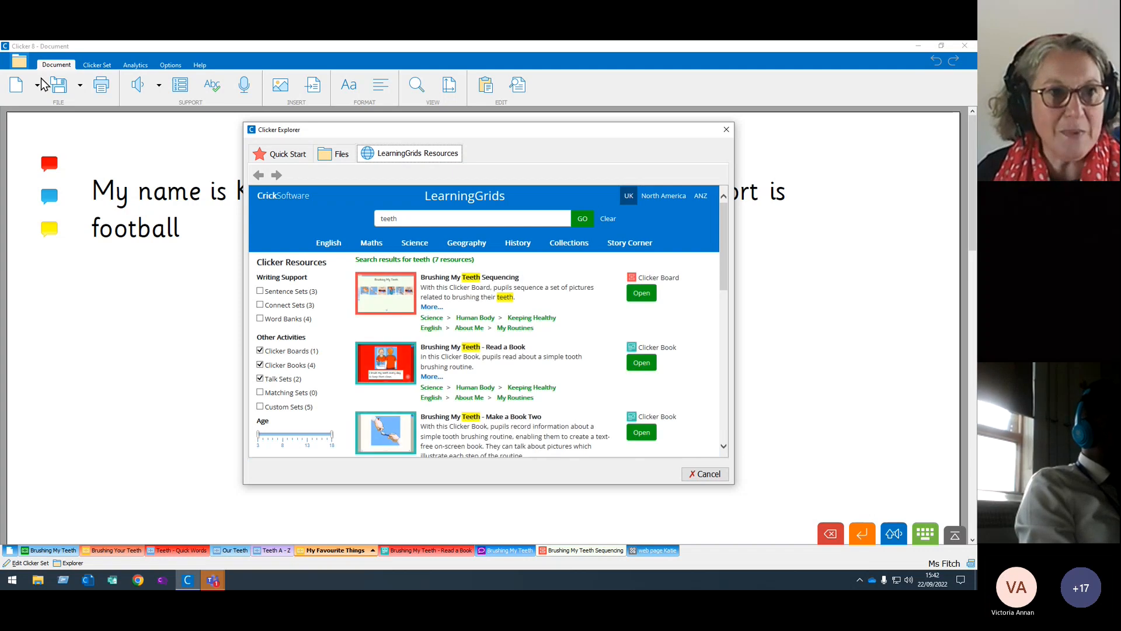
{"action": "left_click", "coordinate": [725, 130]}
- Clear the previous LearningGrids search and browse the Ancient Egypt resources under History, Early Civilisations
{"action": "left_click", "coordinate": [20, 66]}
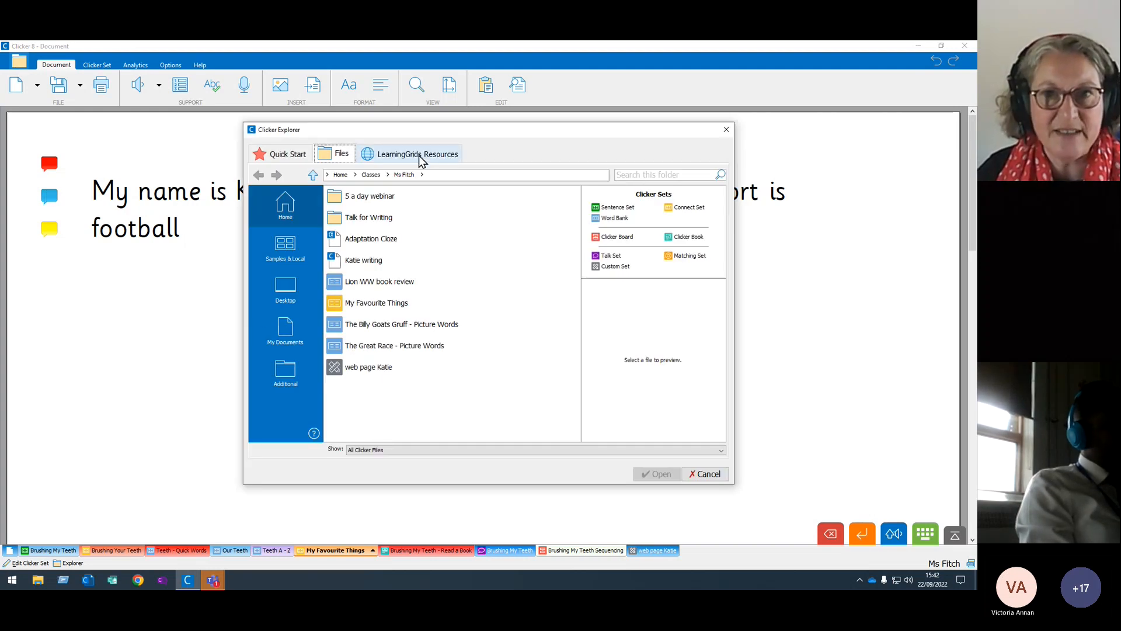
{"action": "left_click", "coordinate": [418, 156]}
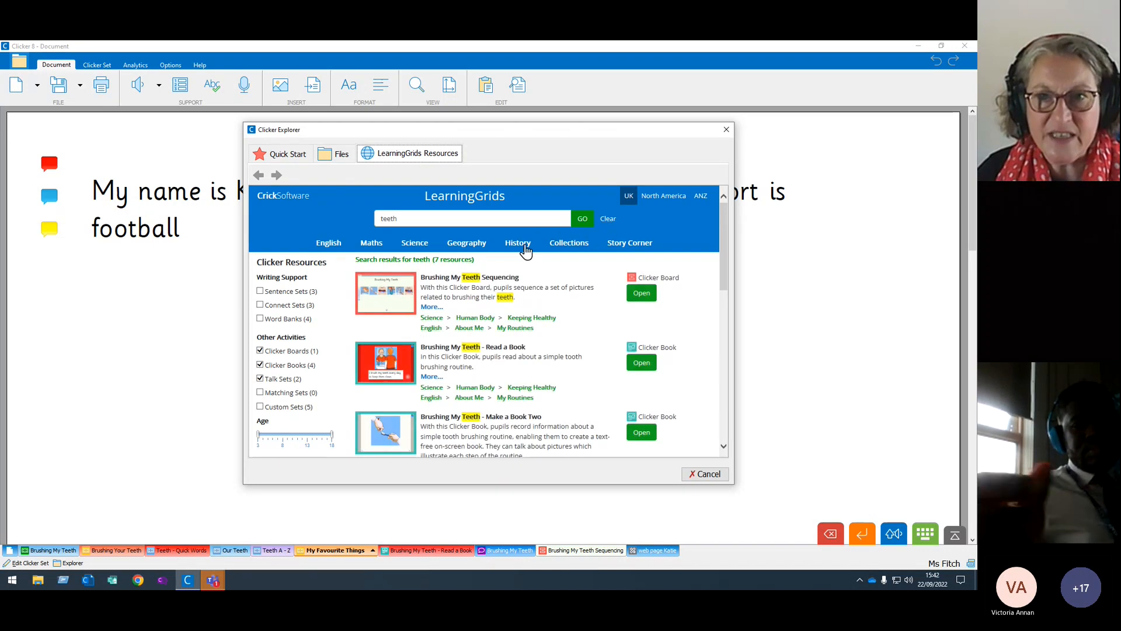
{"action": "left_click", "coordinate": [607, 219]}
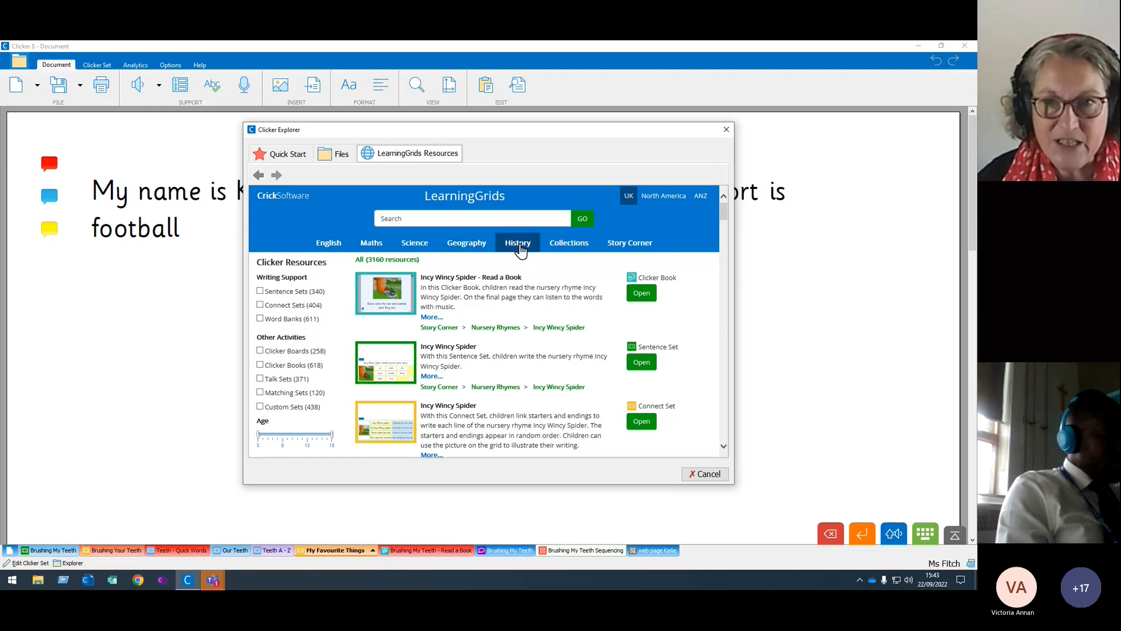
{"action": "mouse_move", "coordinate": [518, 248]}
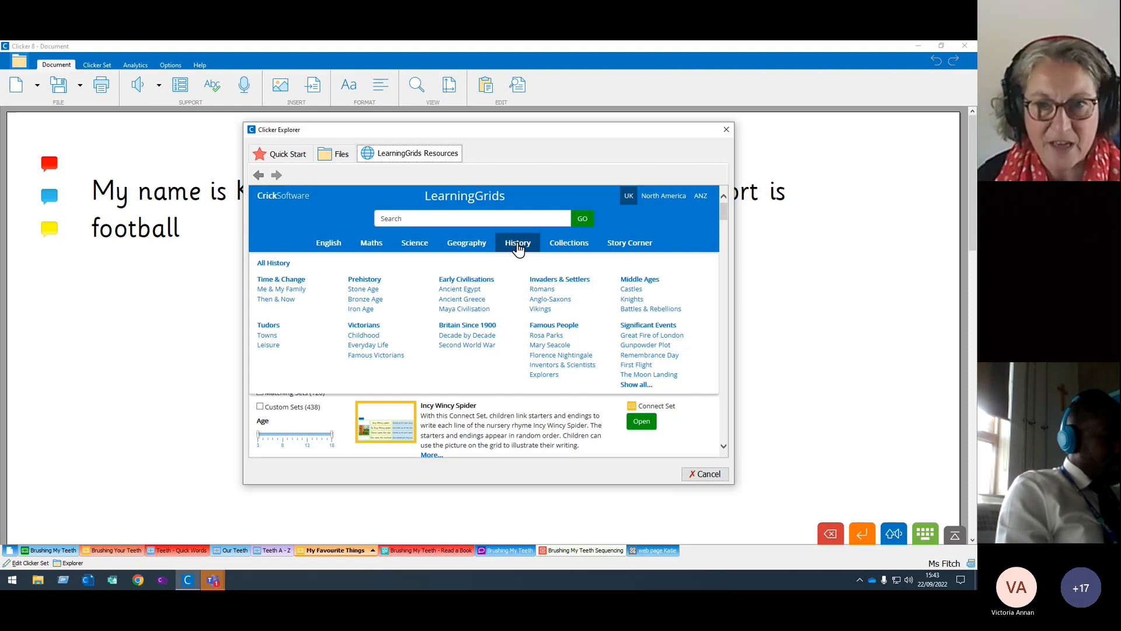
{"action": "left_click", "coordinate": [467, 292]}
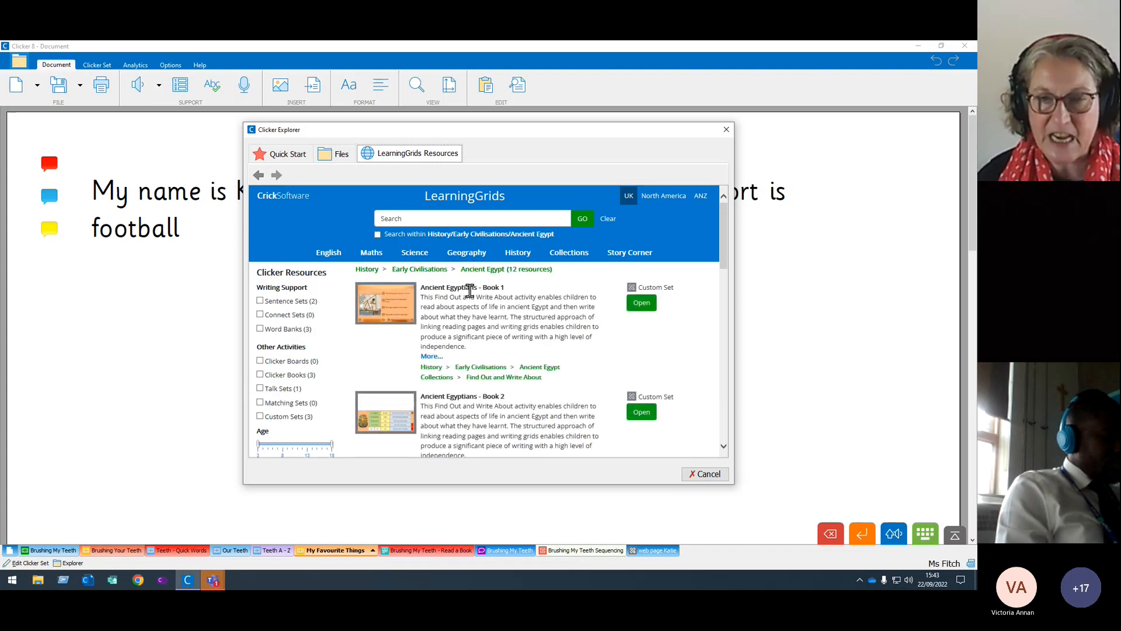
{"action": "left_click_drag", "start_coordinate": [725, 261], "coordinate": [741, 357]}
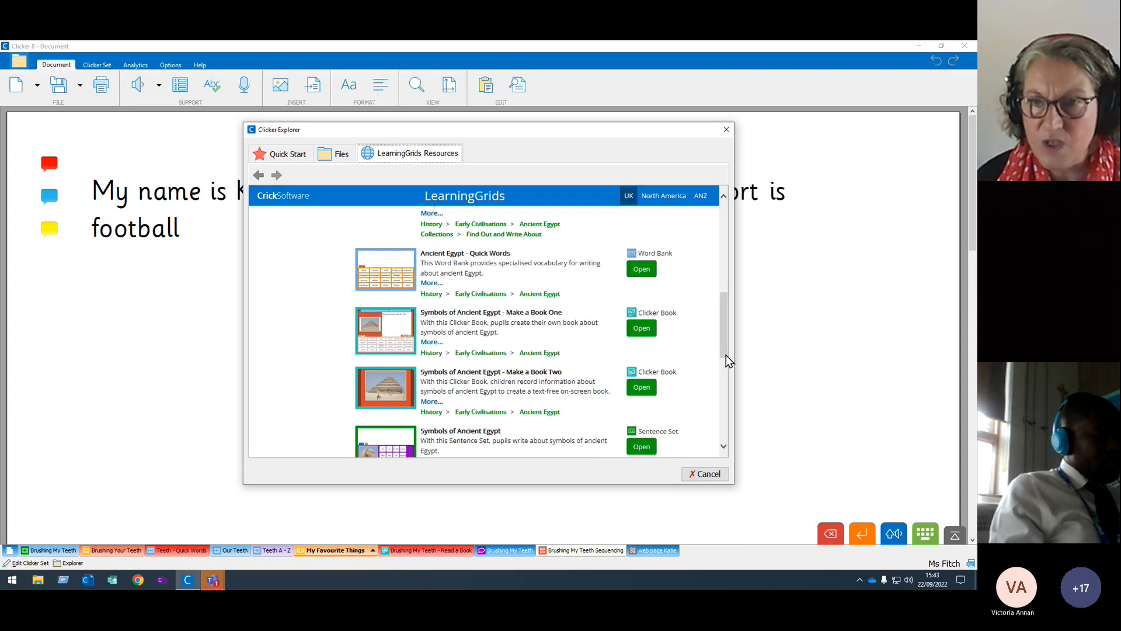
{"action": "scroll", "coordinate": [727, 355], "scroll_direction": "up", "scroll_amount": 10}
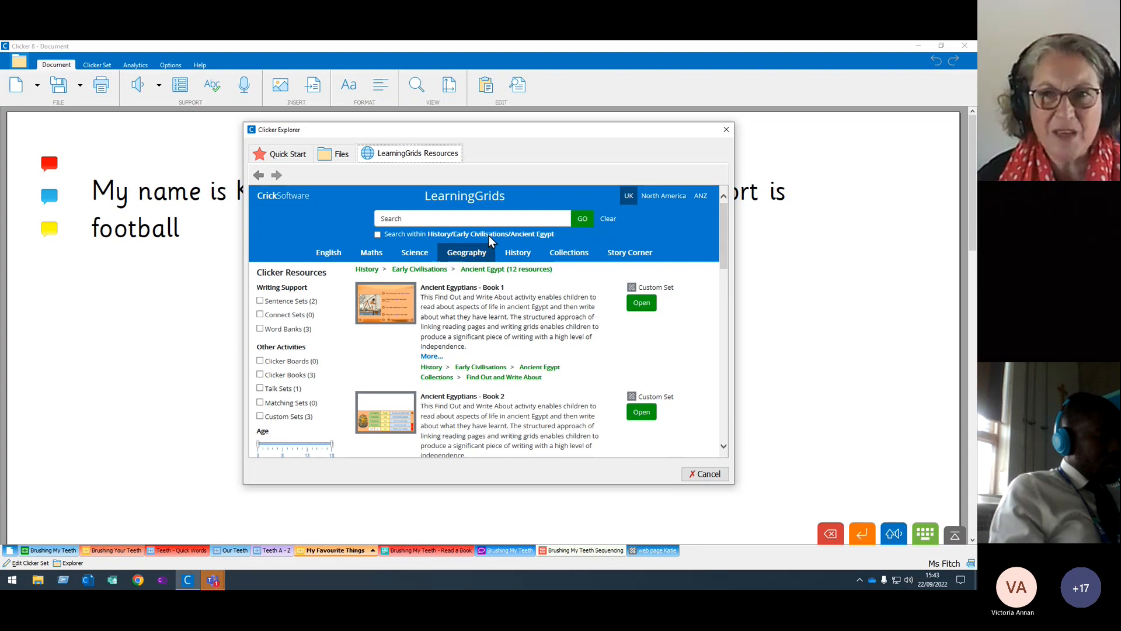
- Search all LearningGrids resources for "teeth" and open the Brushing My Teeth Sentence Set
{"action": "left_click", "coordinate": [608, 219]}
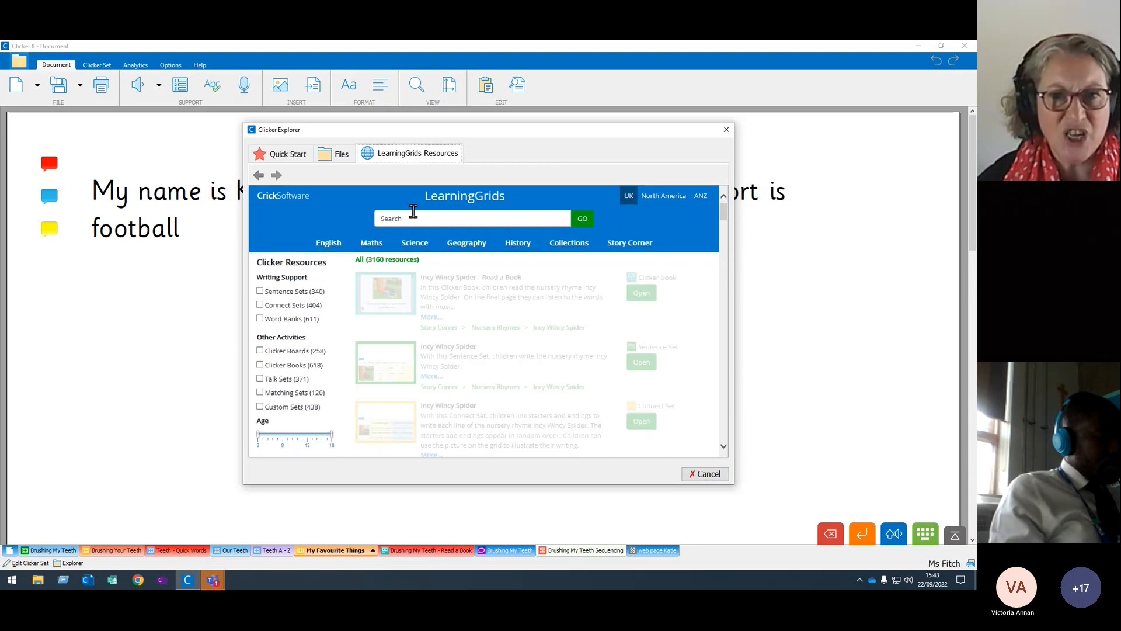
{"action": "left_click", "coordinate": [397, 219]}
{"action": "type", "text": "t"}
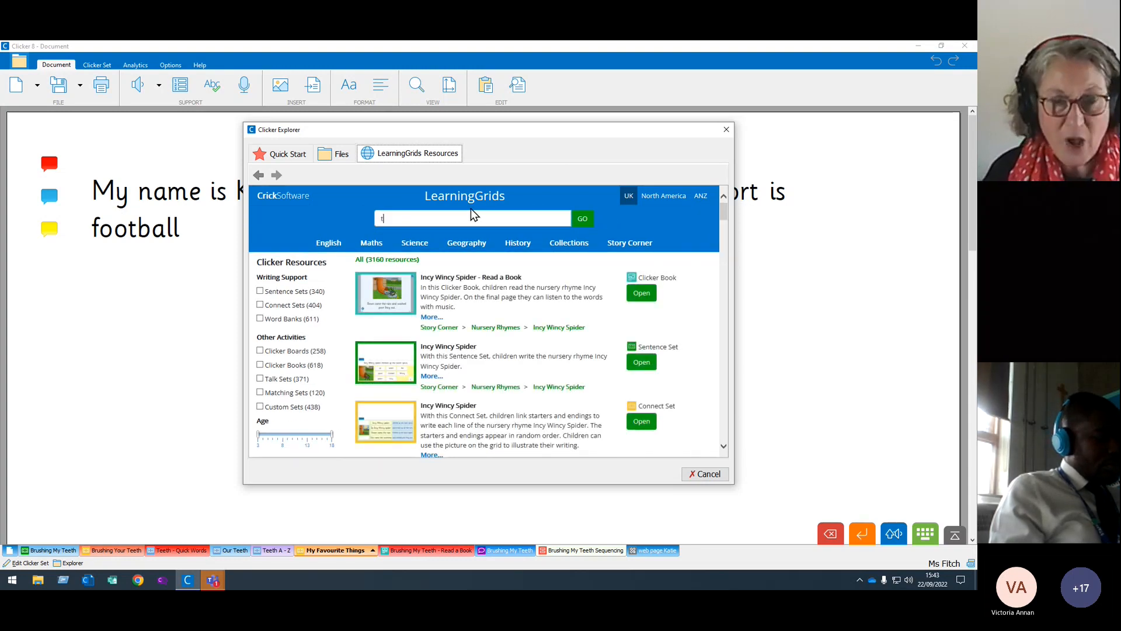
{"action": "type", "text": "eeth"}
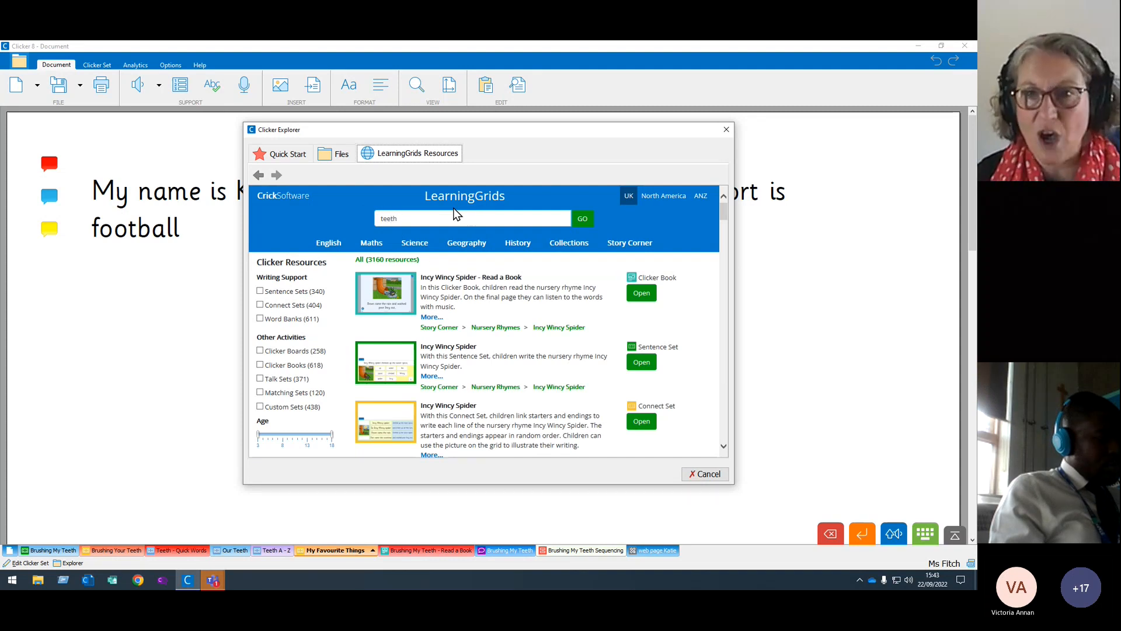
{"action": "left_click", "coordinate": [584, 219]}
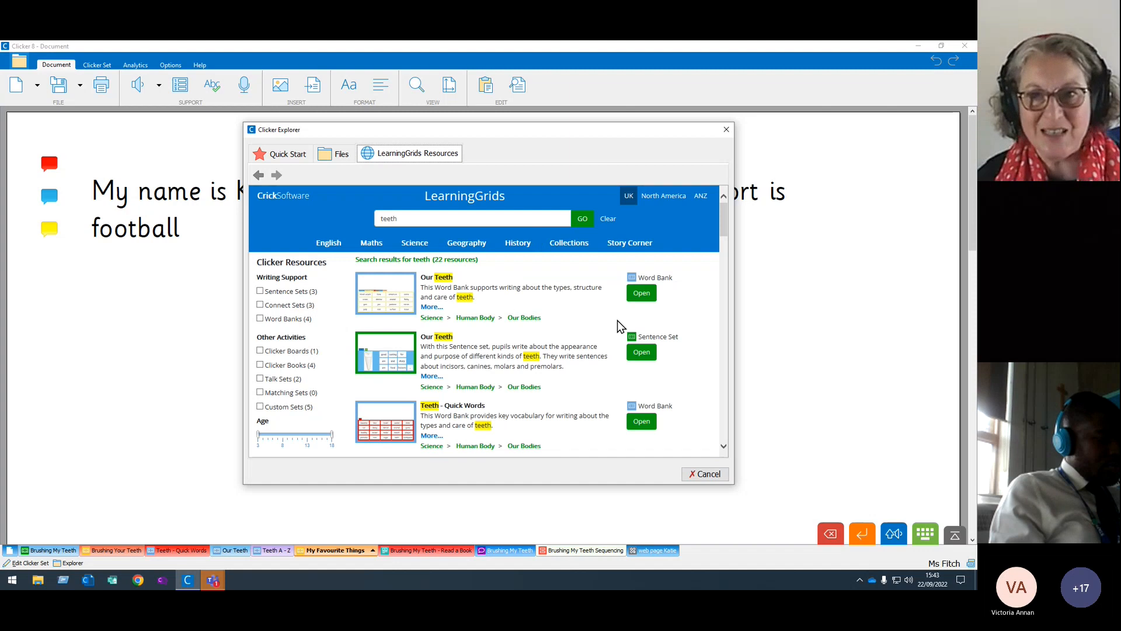
{"action": "left_click_drag", "start_coordinate": [724, 227], "coordinate": [724, 232]}
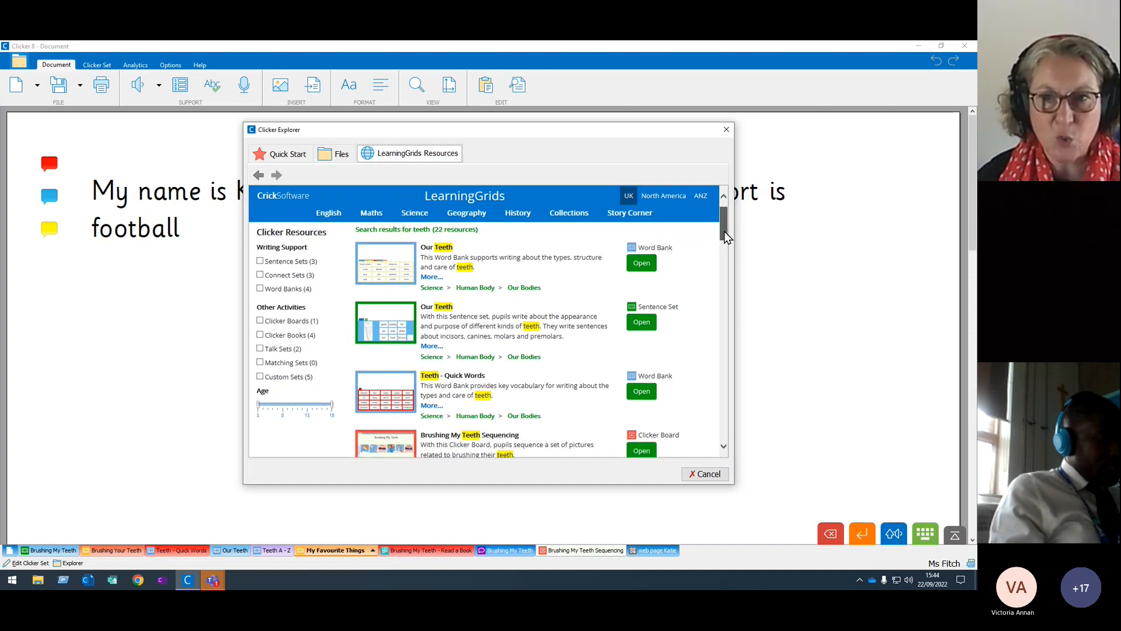
{"action": "left_click_drag", "start_coordinate": [724, 231], "coordinate": [738, 305]}
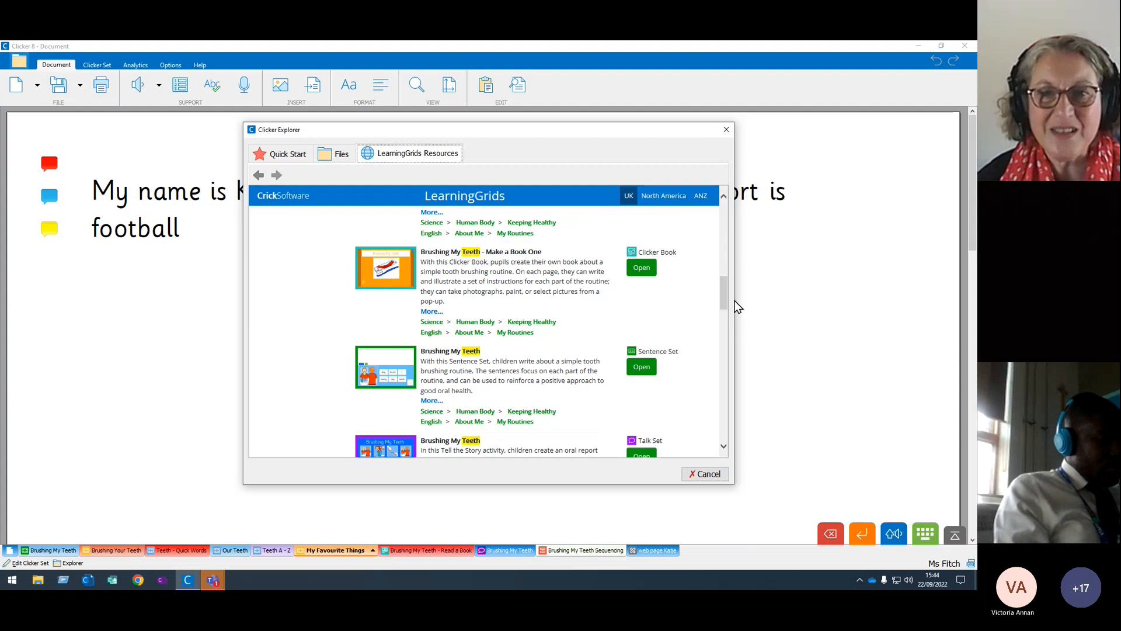
{"action": "left_click", "coordinate": [642, 366]}
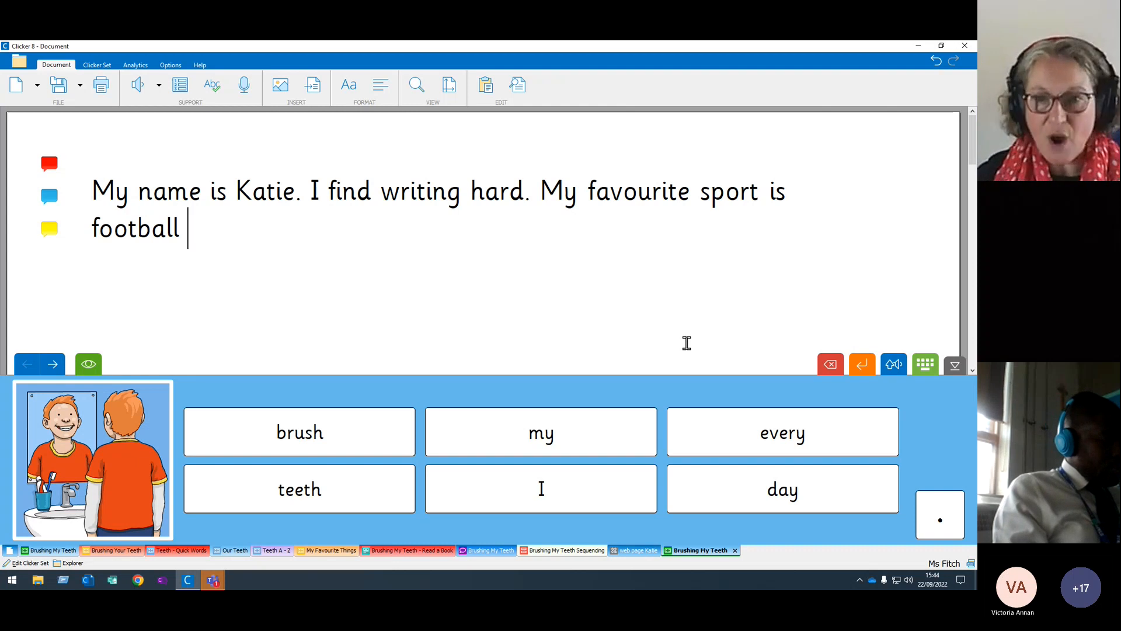
- Clear all the document text, listen to the word "teeth" from the set, and start a sentence with "I brush"
{"action": "left_click_drag", "start_coordinate": [220, 232], "coordinate": [82, 182]}
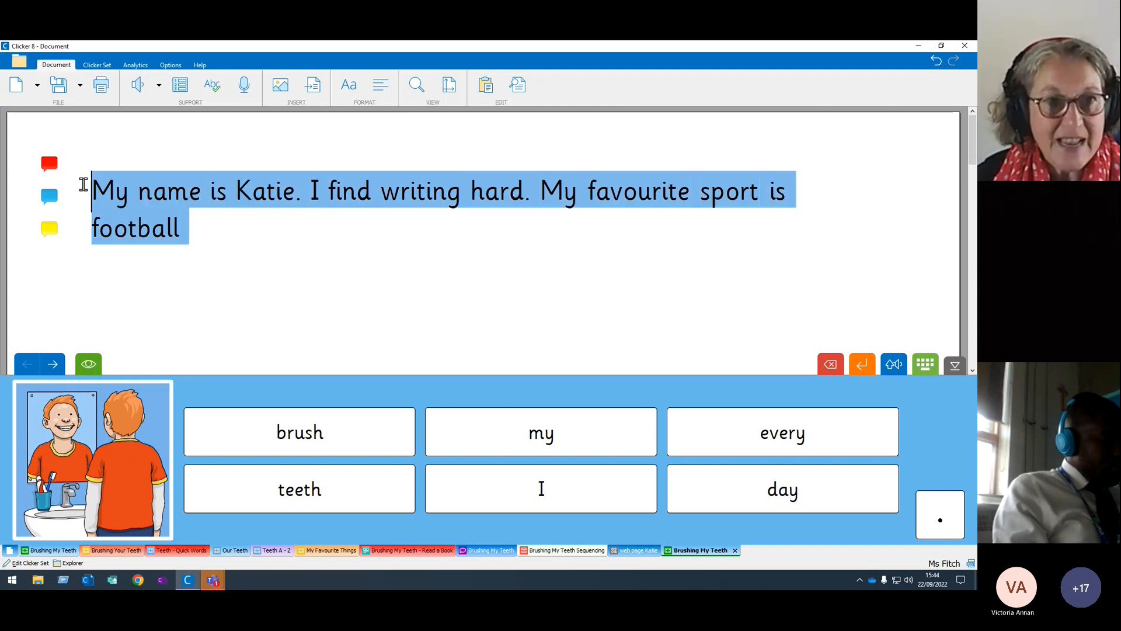
{"action": "key", "text": "BackSpace"}
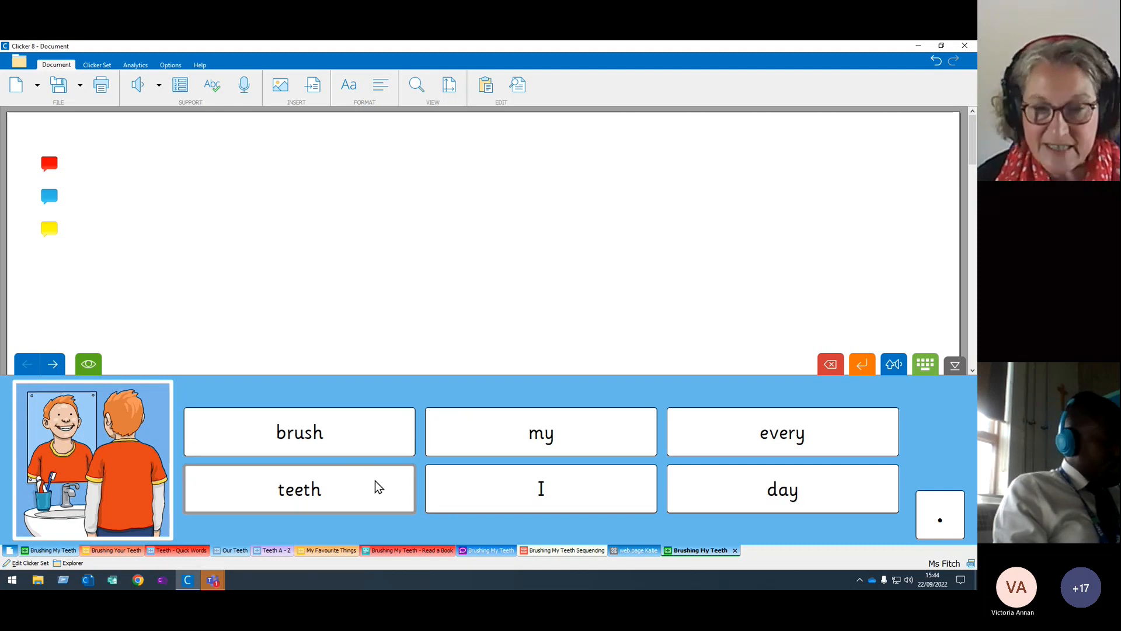
{"action": "right_click", "coordinate": [337, 486]}
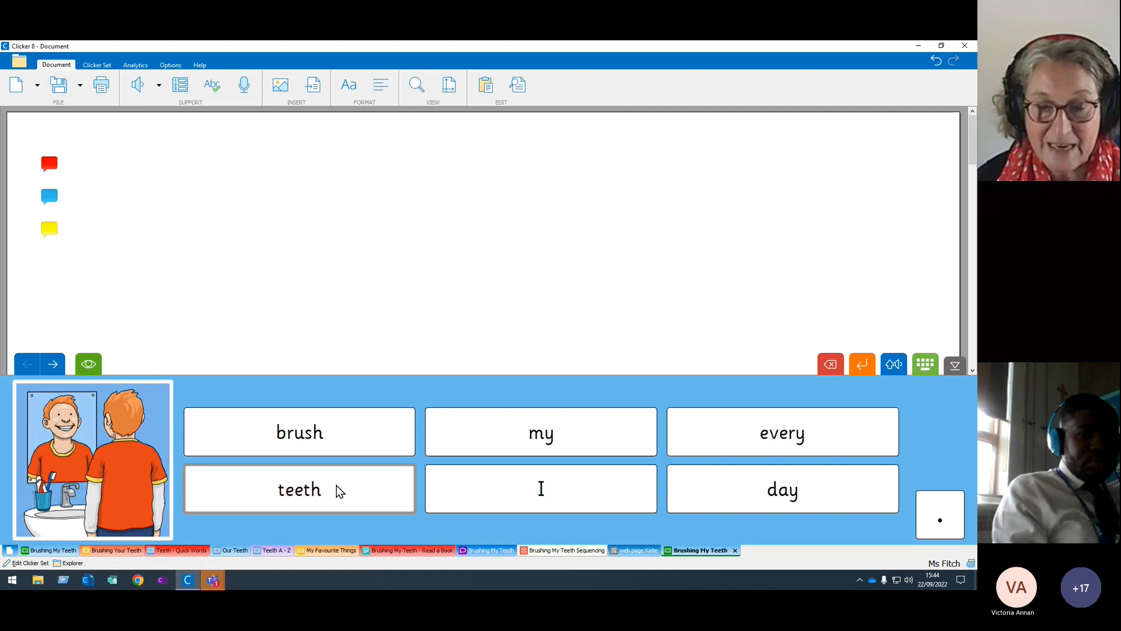
{"action": "left_click", "coordinate": [539, 492]}
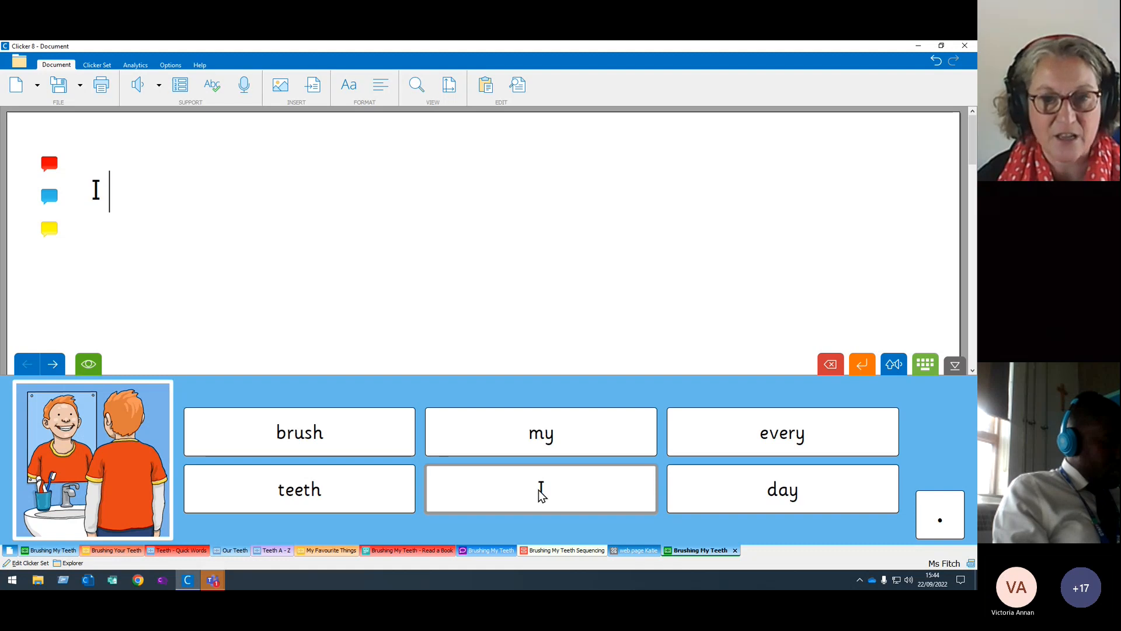
{"action": "left_click", "coordinate": [326, 418]}
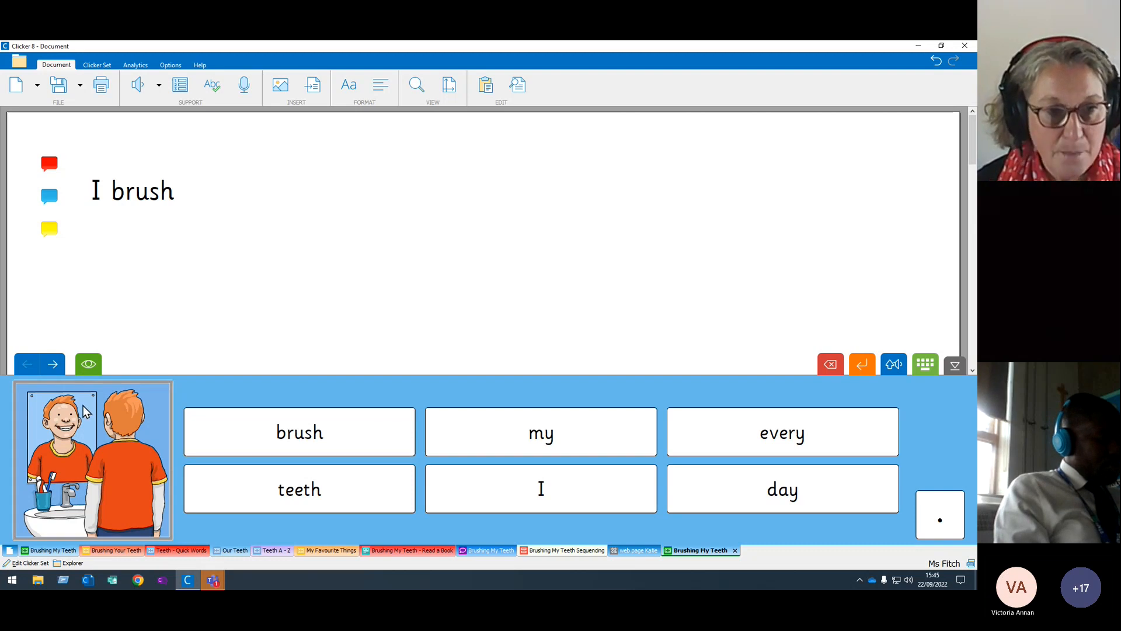
- Show the model sentence for this page, listen to it read aloud, and close it
{"action": "left_click", "coordinate": [89, 366]}
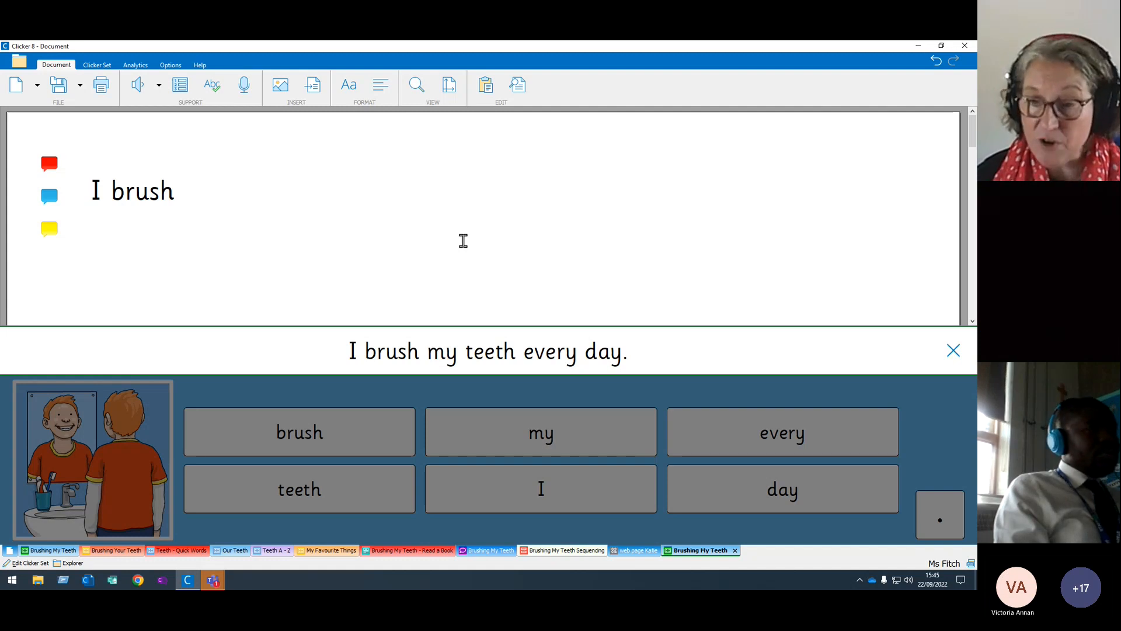
{"action": "left_click", "coordinate": [520, 354]}
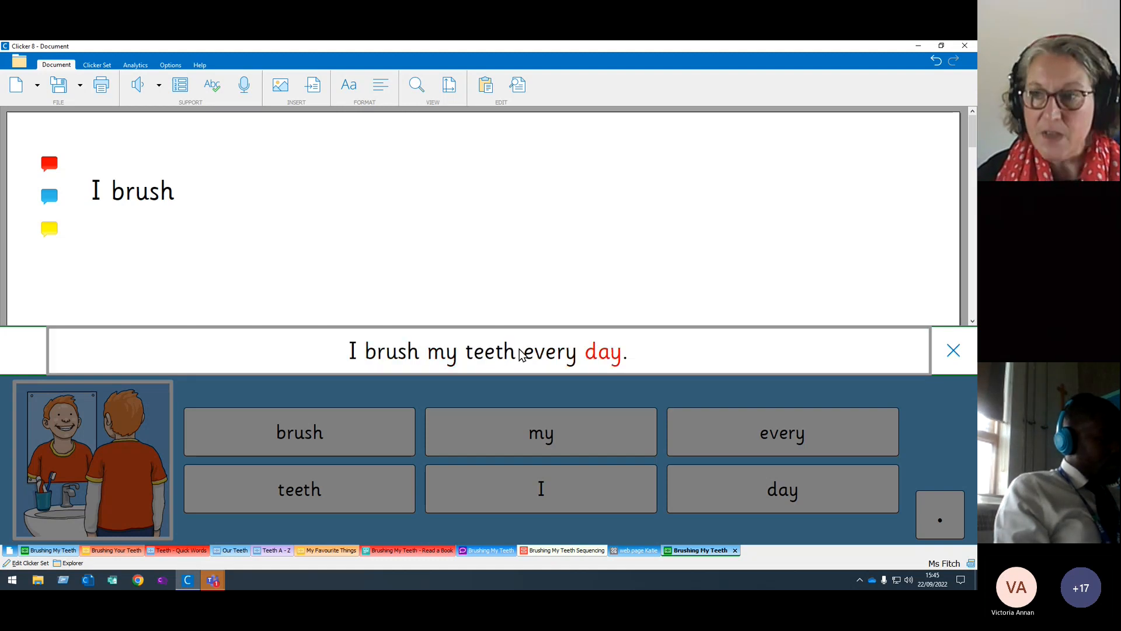
{"action": "left_click", "coordinate": [953, 352]}
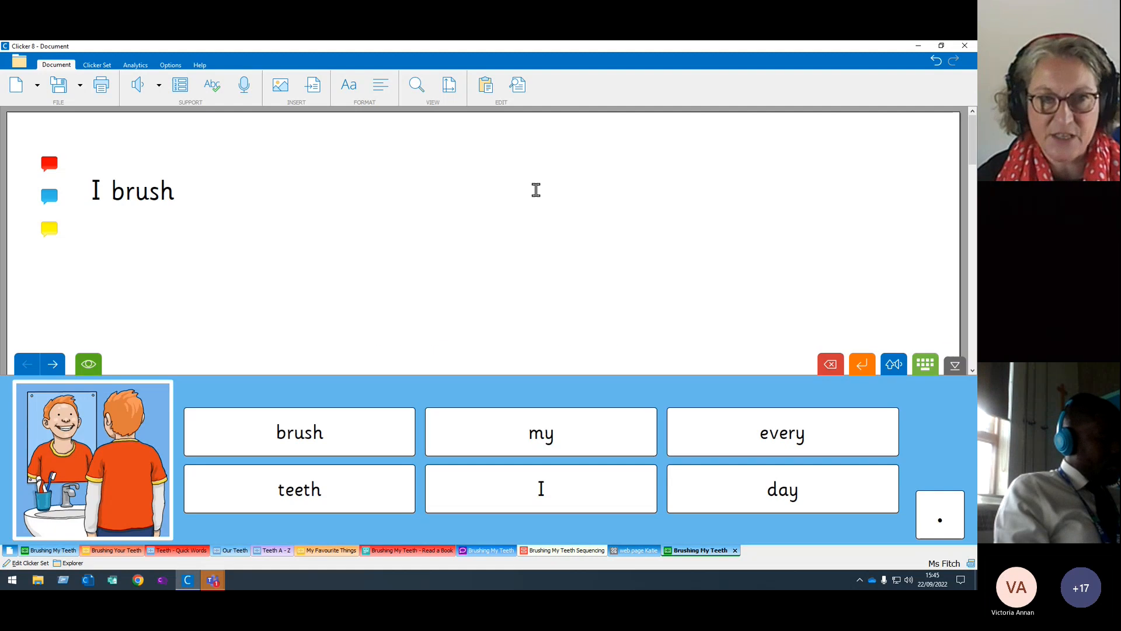
- Complete the sentence with "my teeth every day.", rechecking the model sentence before the word "day", and move two pages forward in the set
{"action": "left_click", "coordinate": [575, 437]}
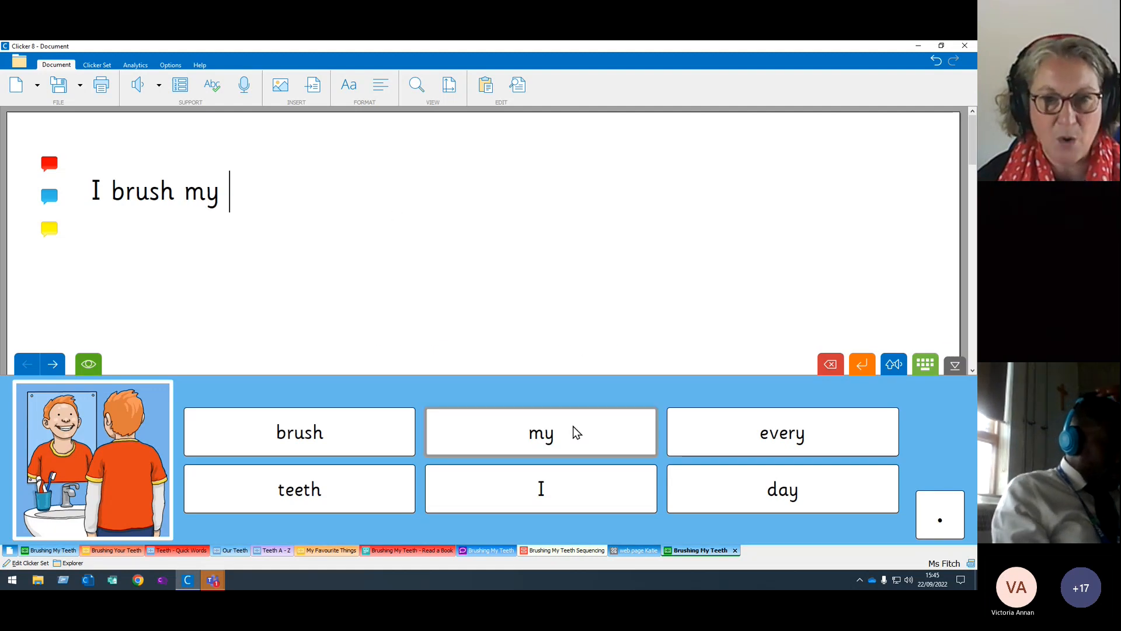
{"action": "left_click", "coordinate": [281, 499]}
{"action": "left_click", "coordinate": [688, 435]}
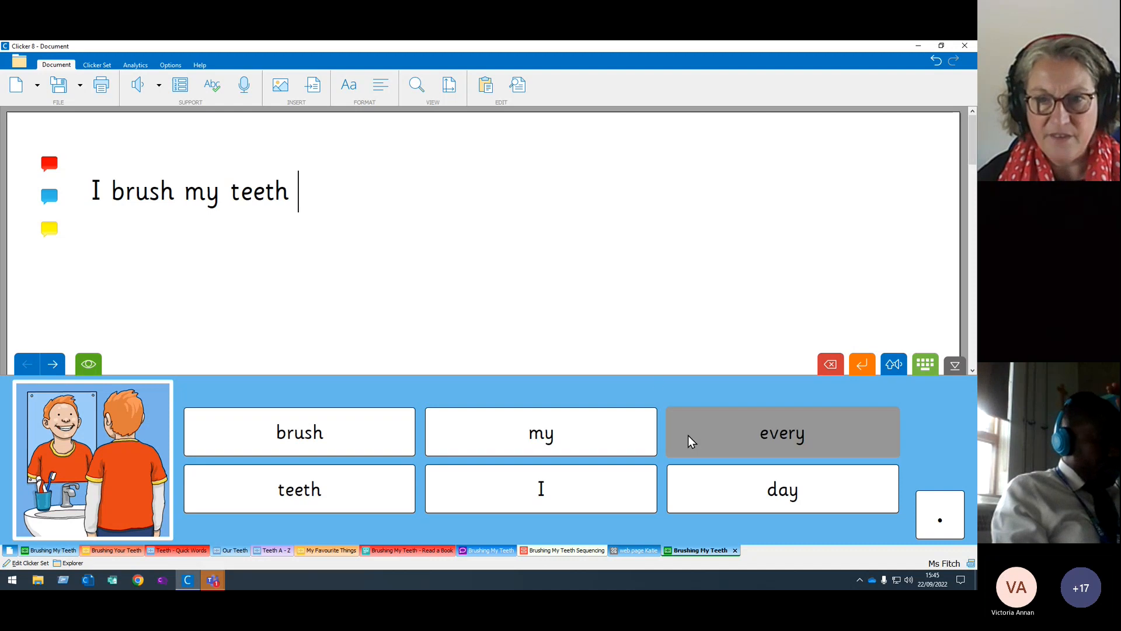
{"action": "left_click", "coordinate": [90, 365]}
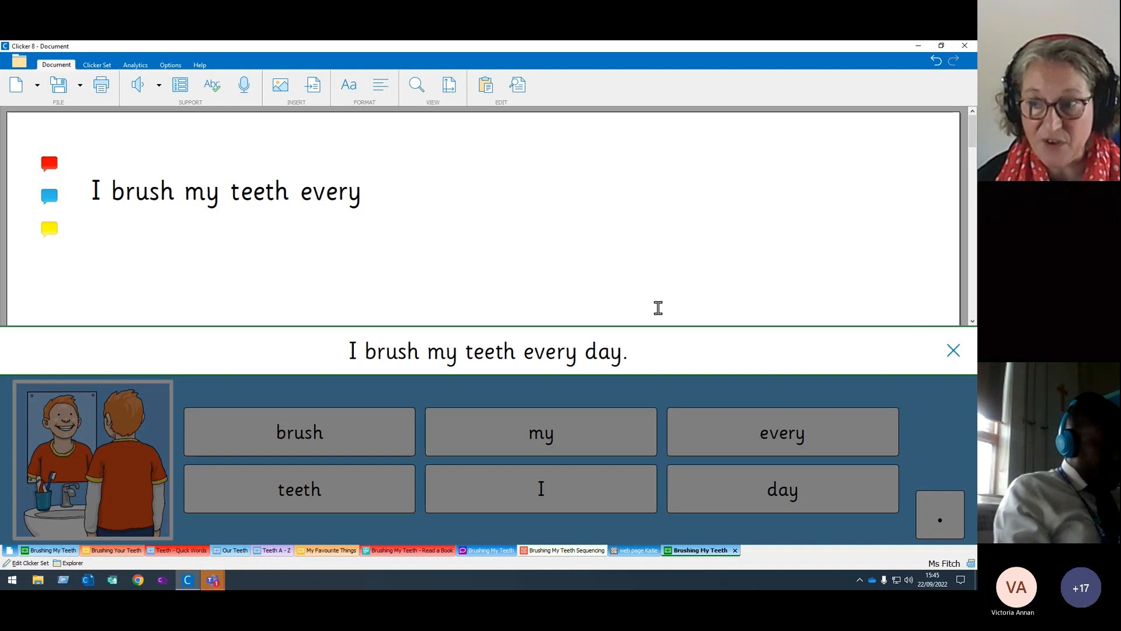
{"action": "left_click", "coordinate": [953, 352]}
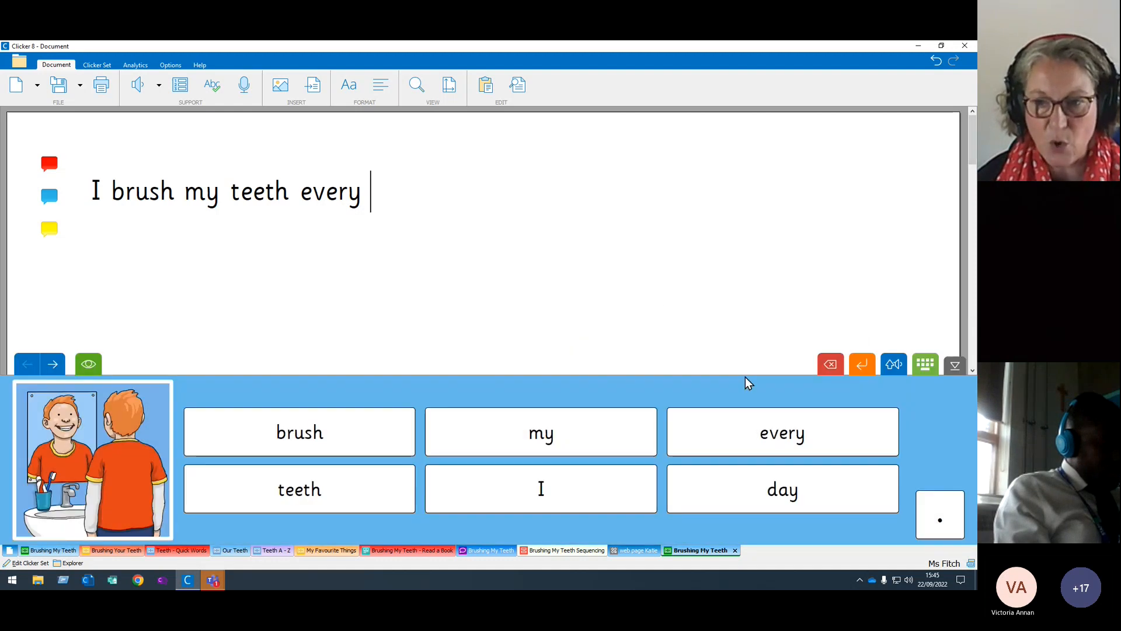
{"action": "left_click", "coordinate": [748, 493]}
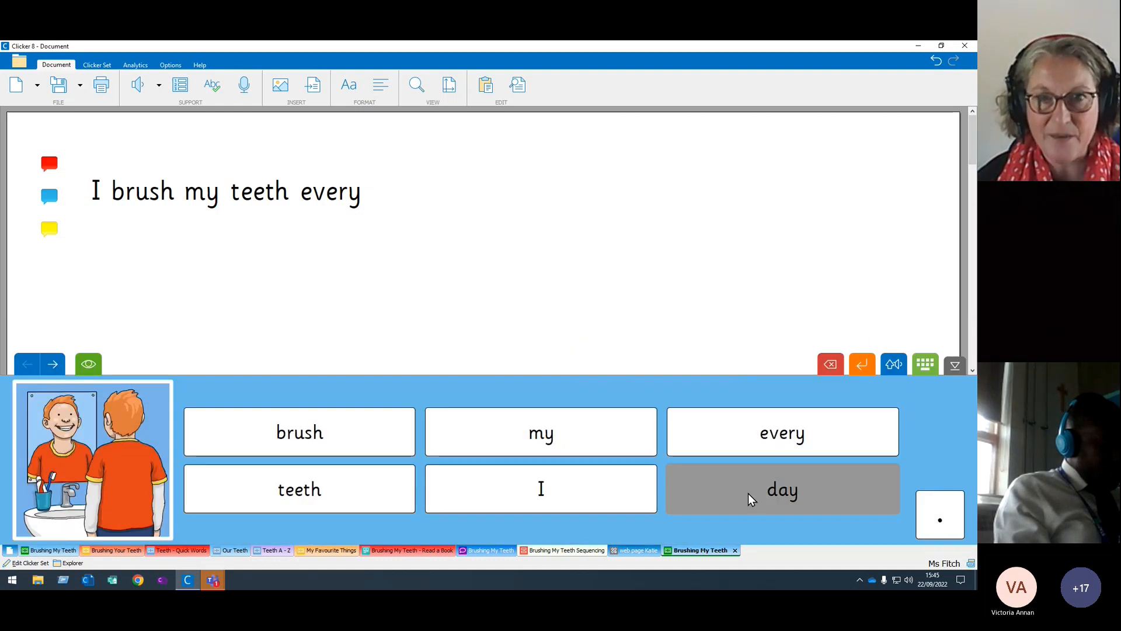
{"action": "left_click", "coordinate": [941, 522]}
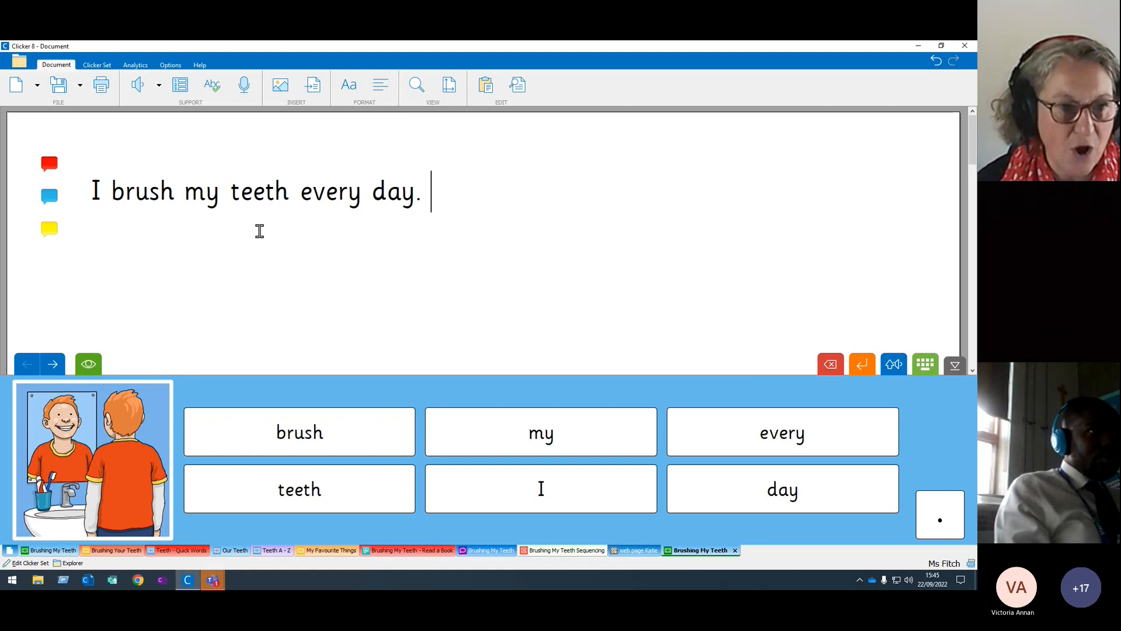
{"action": "left_click", "coordinate": [56, 368]}
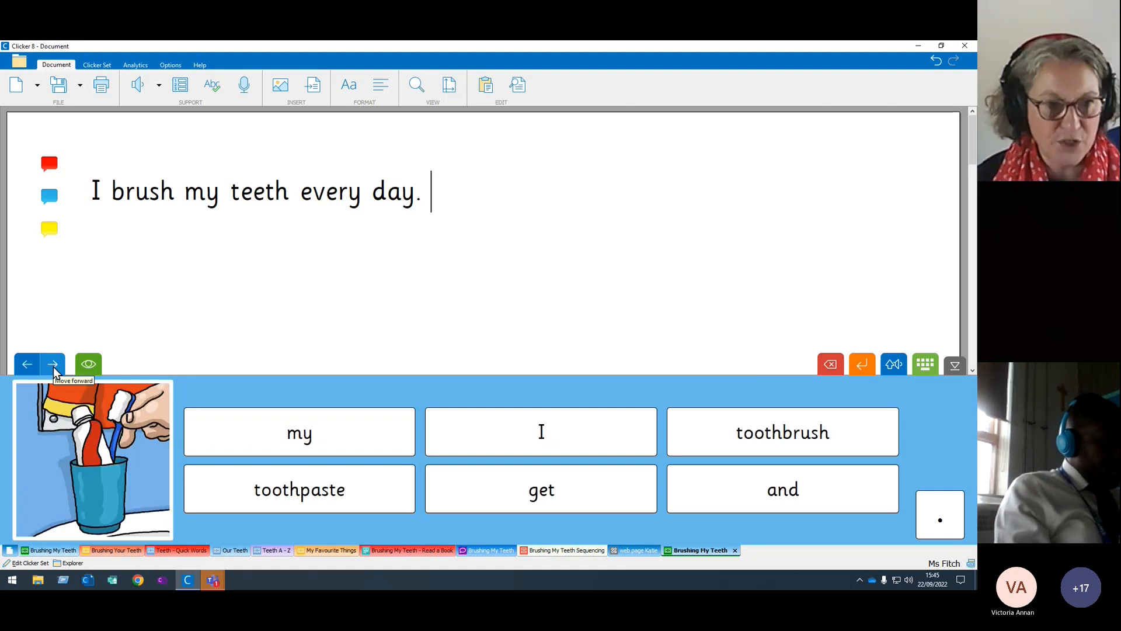
{"action": "left_click", "coordinate": [54, 367]}
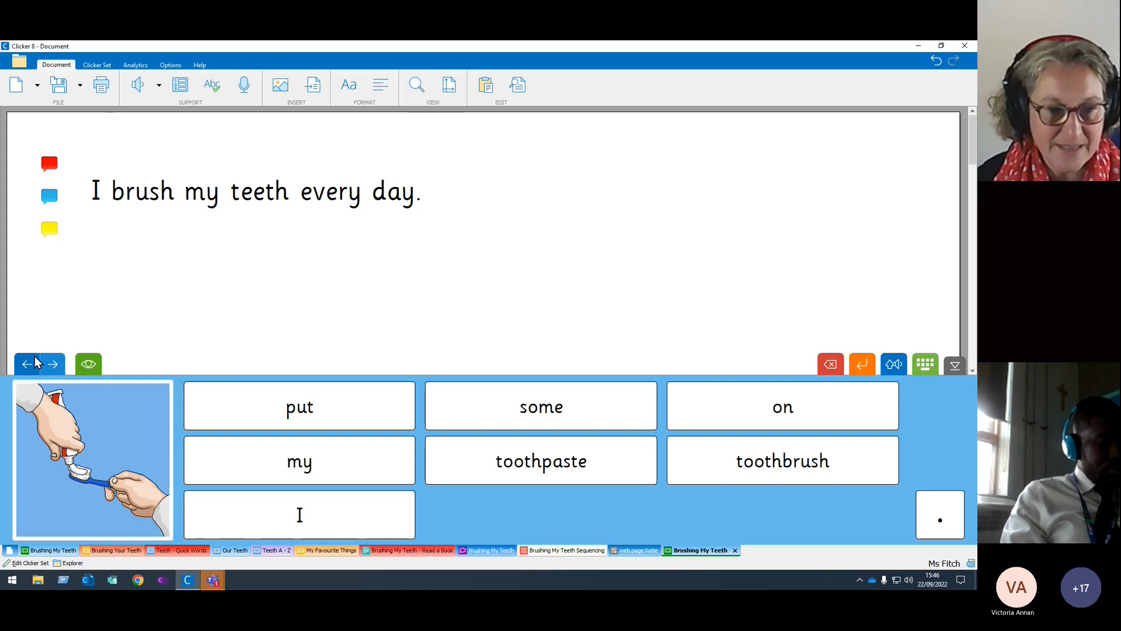
- Open the Brushing Your Teeth set, add "First" from Step 1 to the document, and view the Step 2 and Step 3 words
{"action": "left_click", "coordinate": [113, 553]}
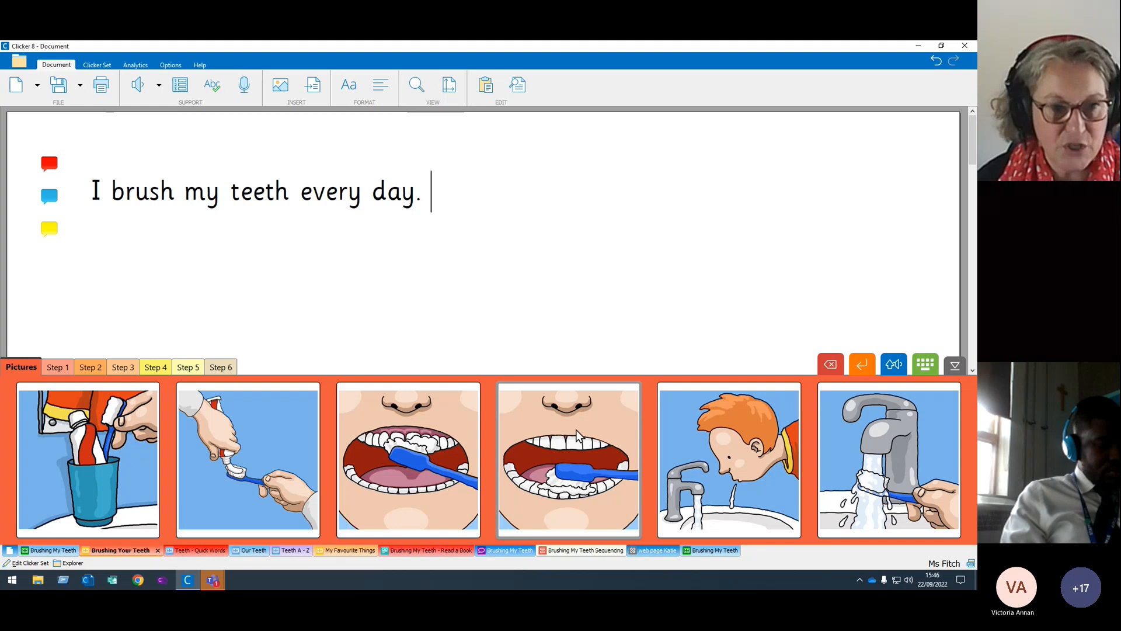
{"action": "left_click", "coordinate": [59, 368]}
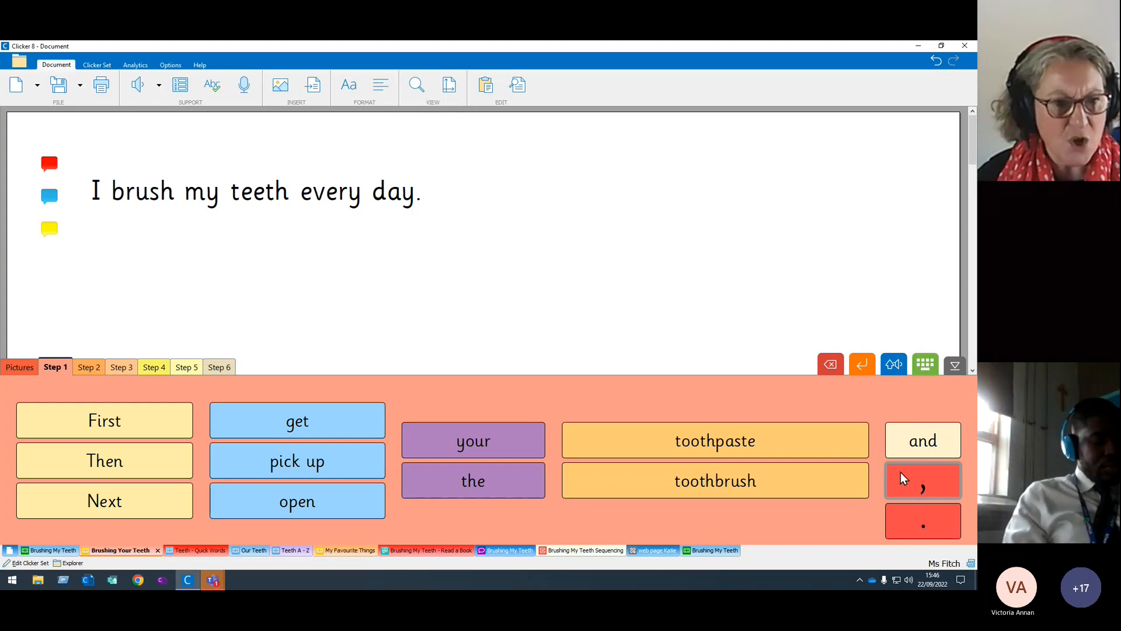
{"action": "left_click", "coordinate": [117, 425]}
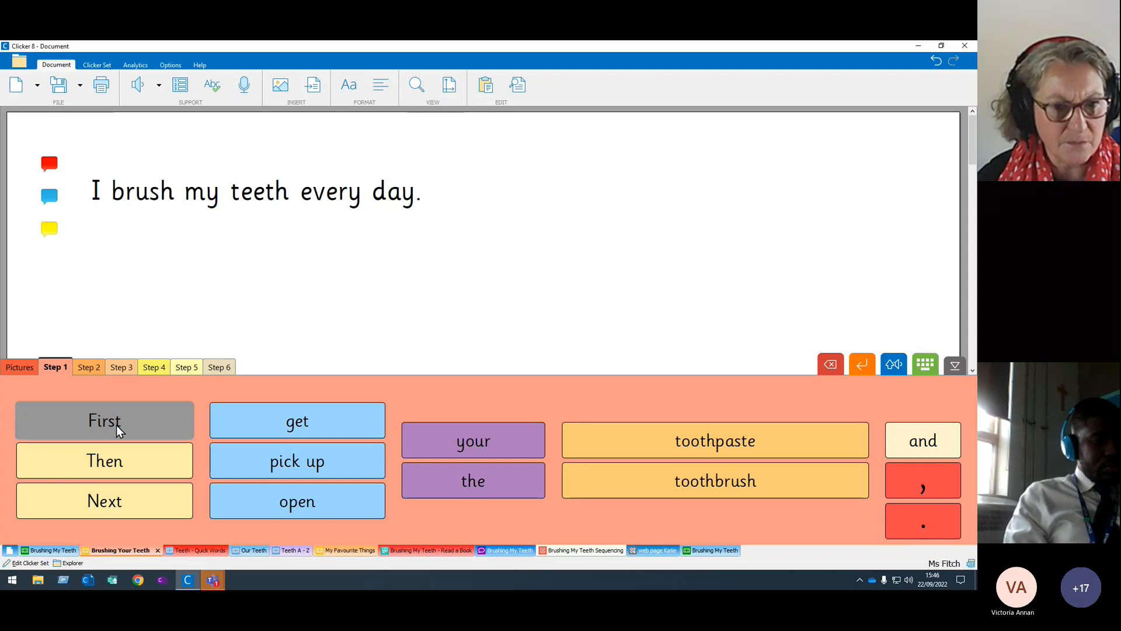
{"action": "left_click", "coordinate": [117, 425]}
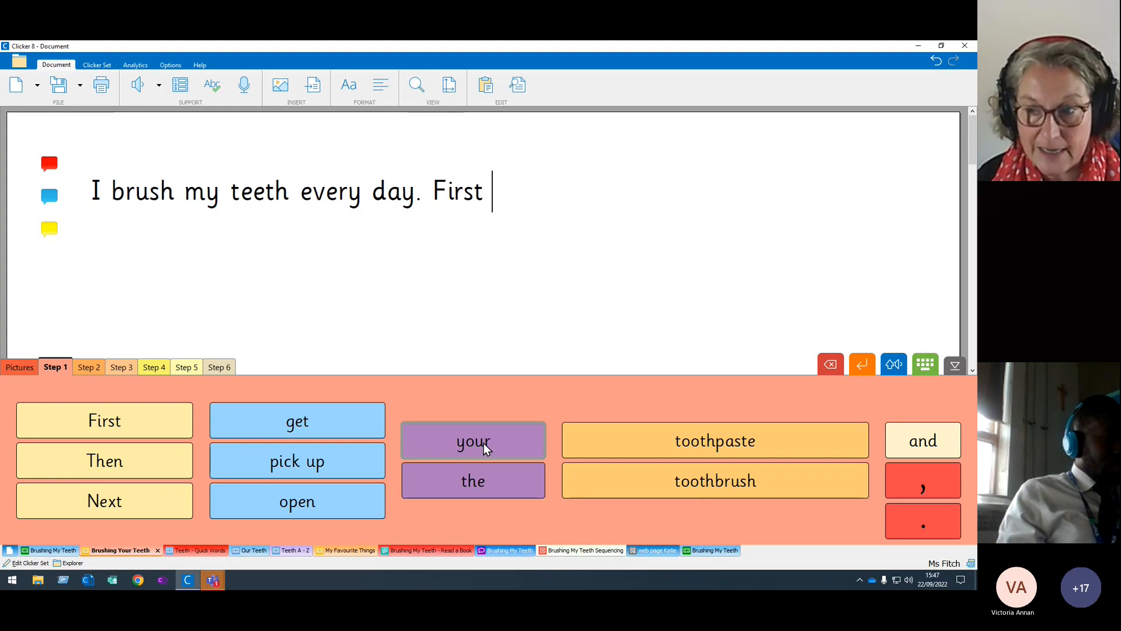
{"action": "left_click", "coordinate": [94, 367]}
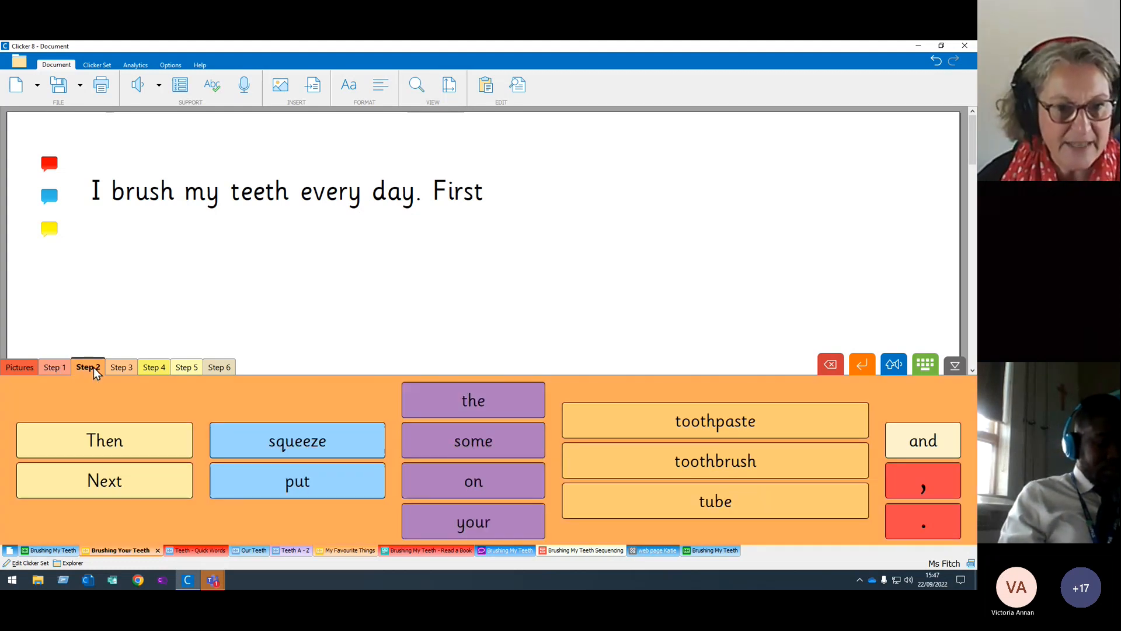
{"action": "left_click", "coordinate": [132, 365]}
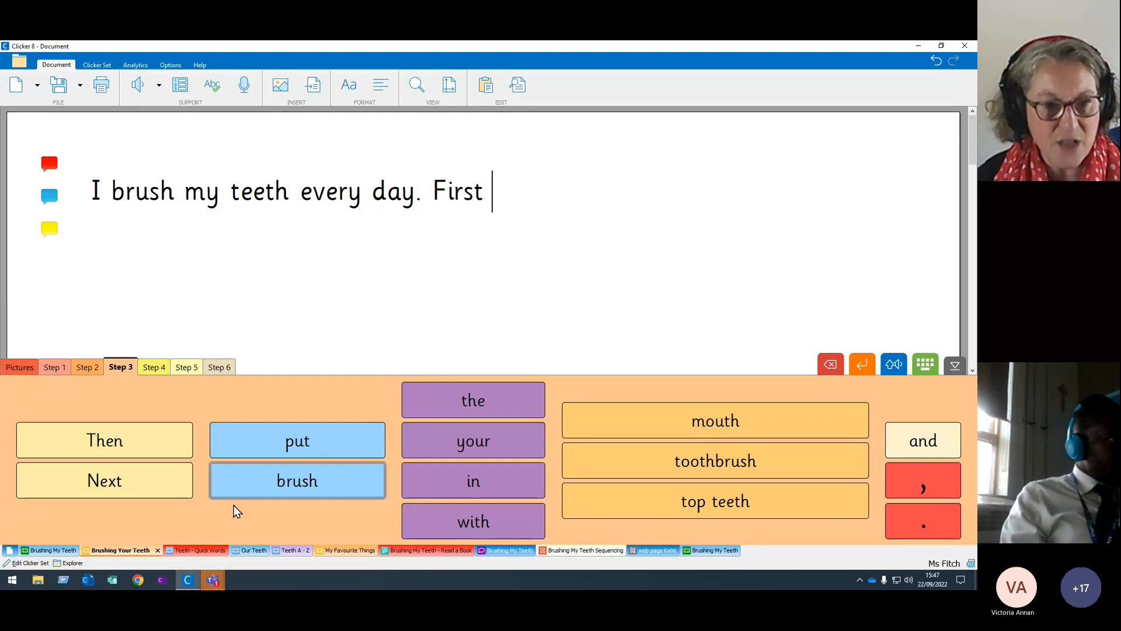
- Open the Teeth - Quick Words set, listen to "brush", and add it to the sentence
{"action": "left_click", "coordinate": [215, 552]}
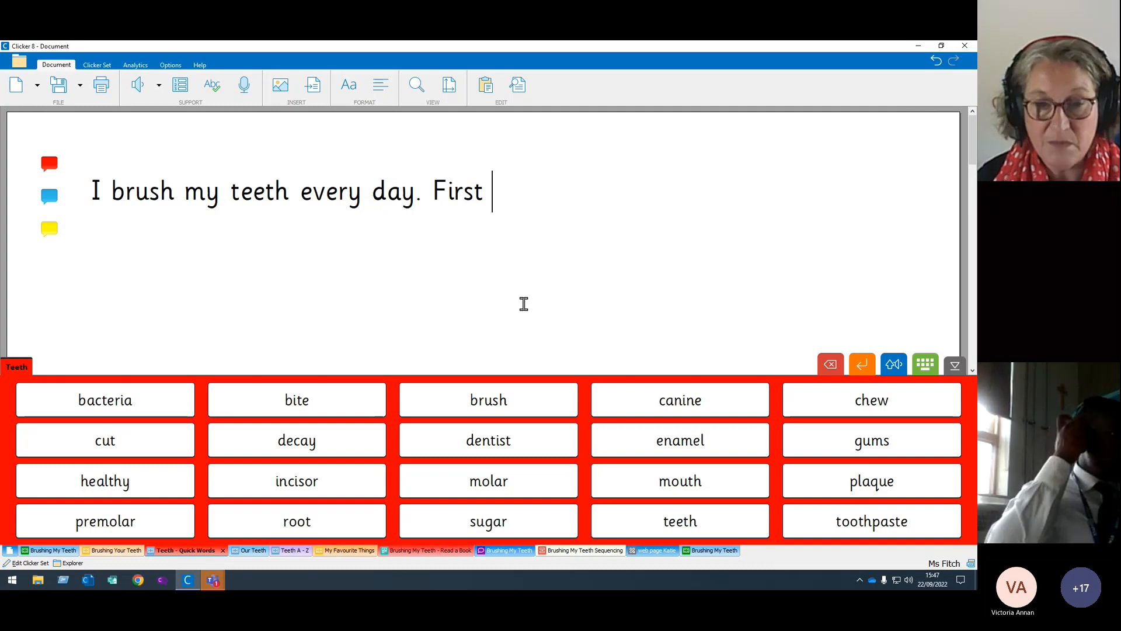
{"action": "right_click", "coordinate": [503, 406]}
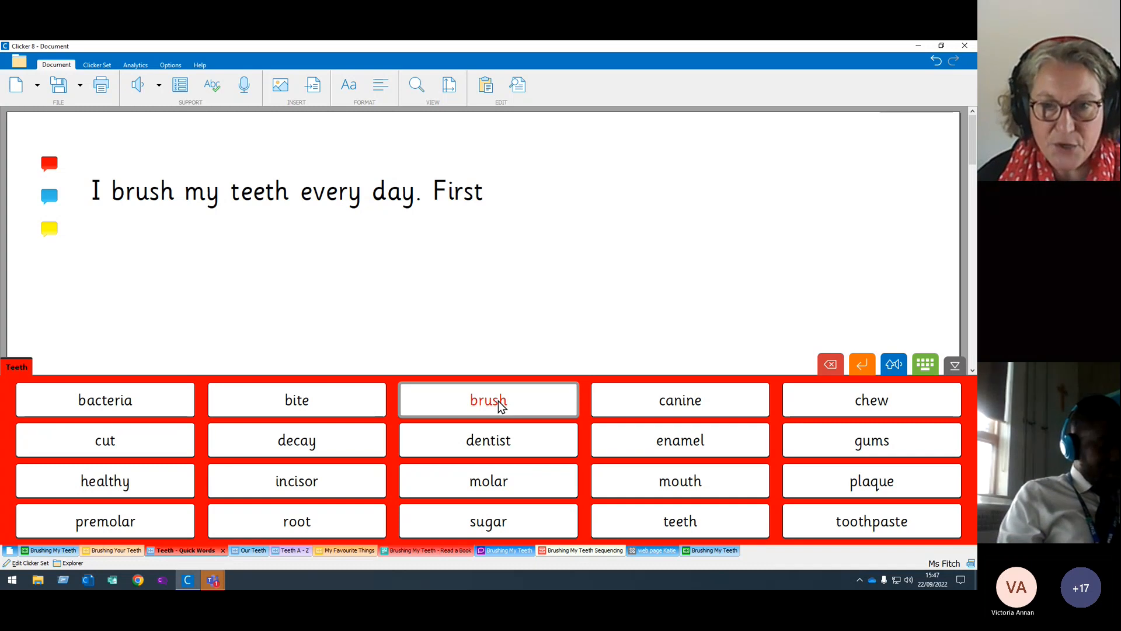
{"action": "left_click", "coordinate": [501, 406]}
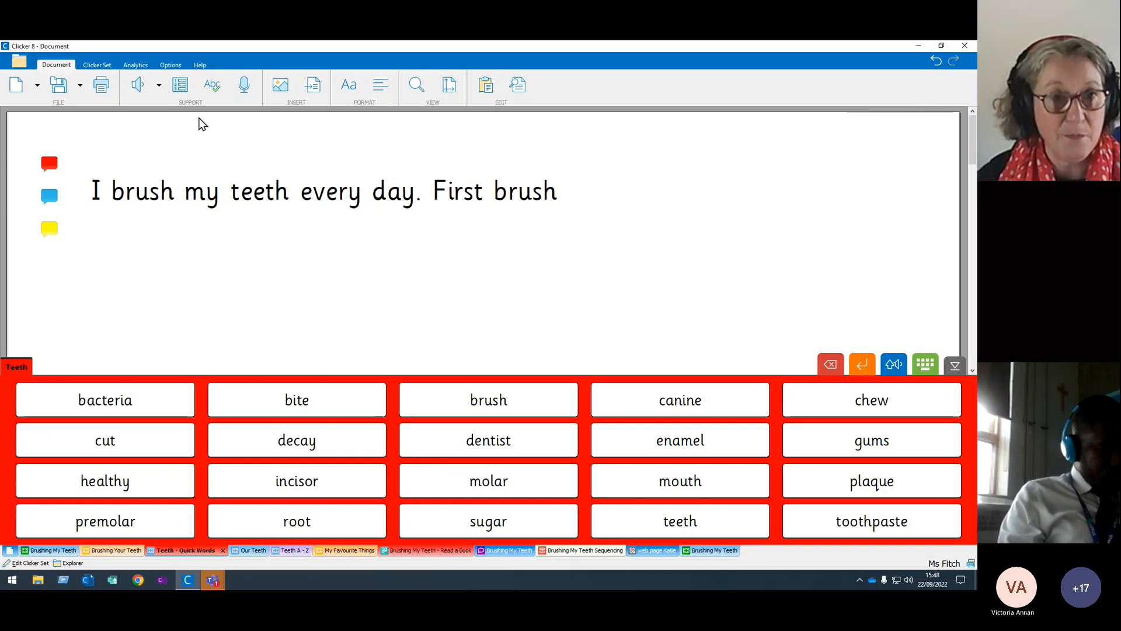
- Use the word predictor to add "your" from the letters "yo", and continue the sentence with "teeth and gums"
{"action": "left_click", "coordinate": [181, 89]}
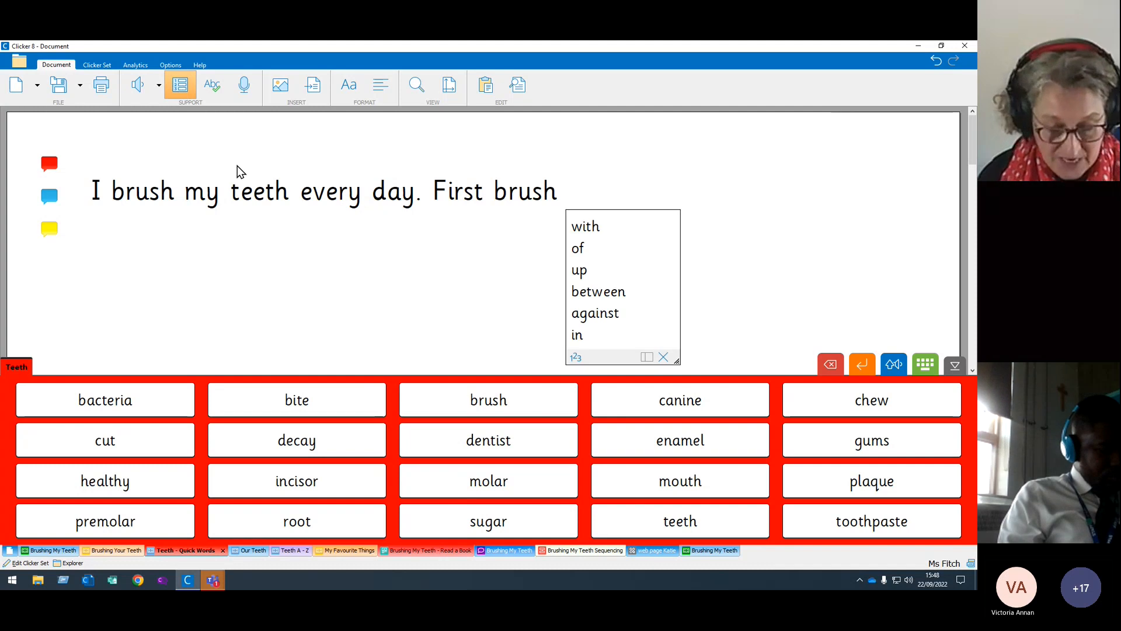
{"action": "type", "text": "yo"}
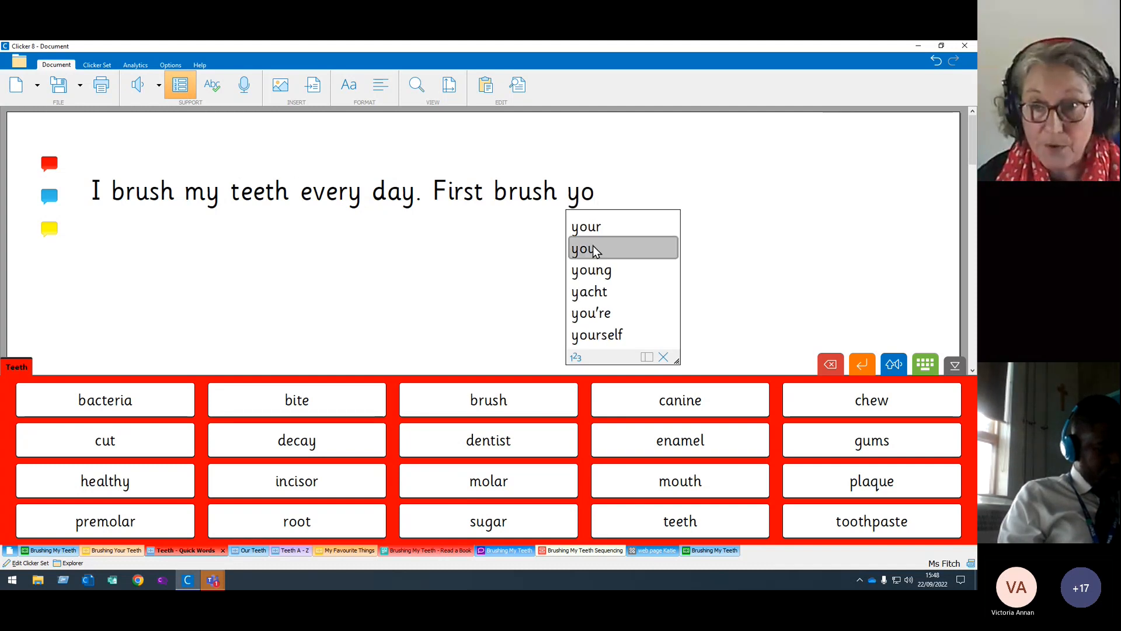
{"action": "left_click", "coordinate": [599, 228]}
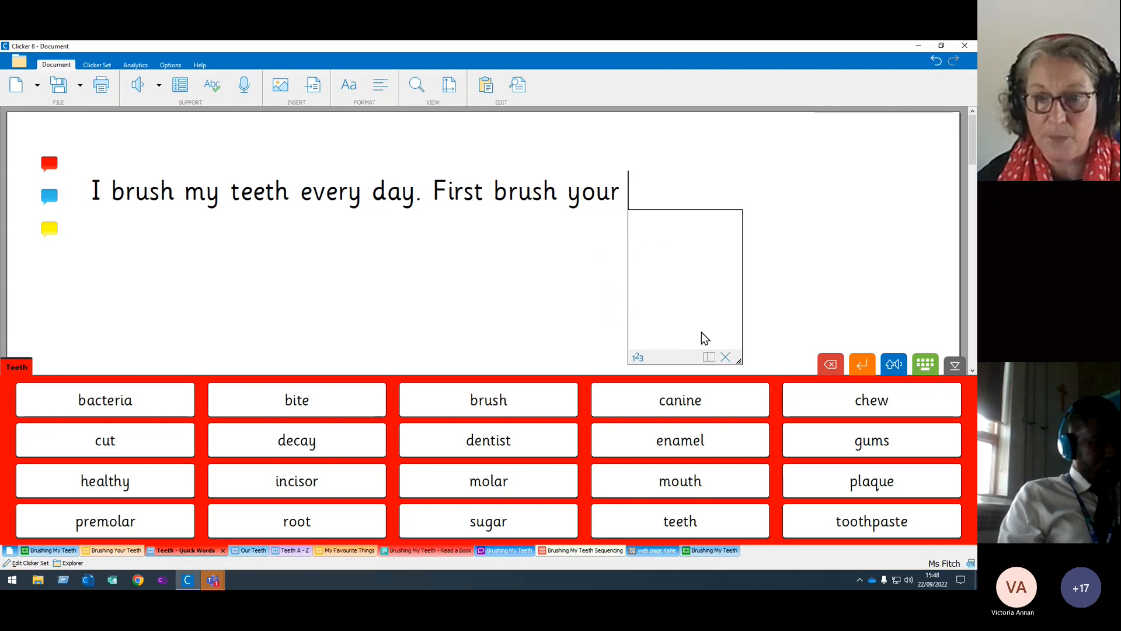
{"action": "left_click", "coordinate": [707, 523]}
{"action": "type", "text": "and"}
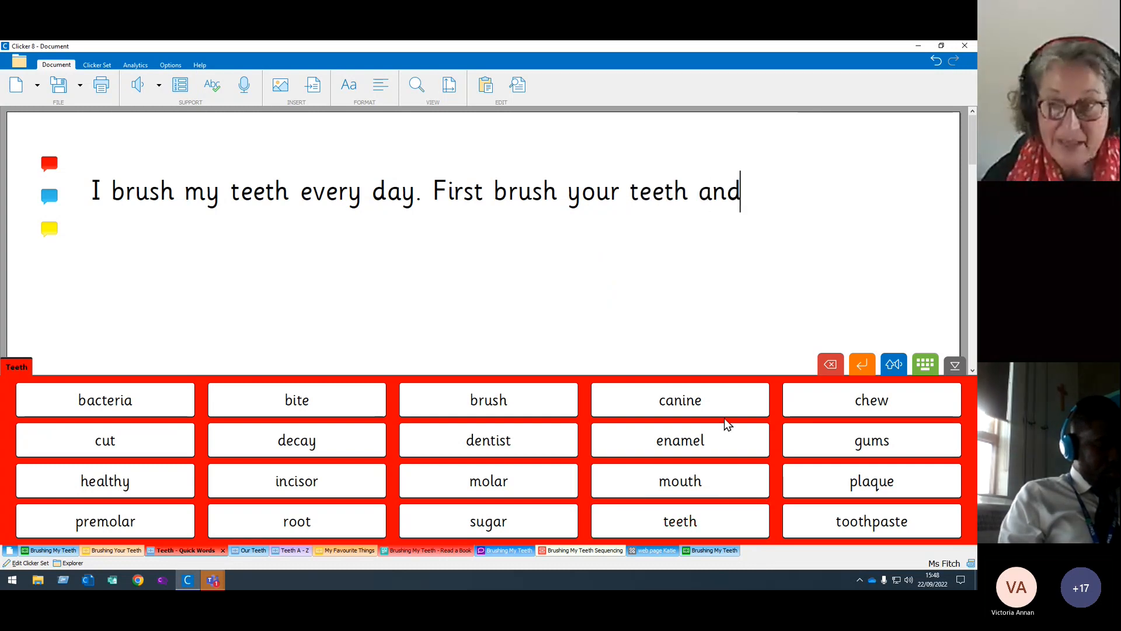
{"action": "left_click", "coordinate": [825, 445]}
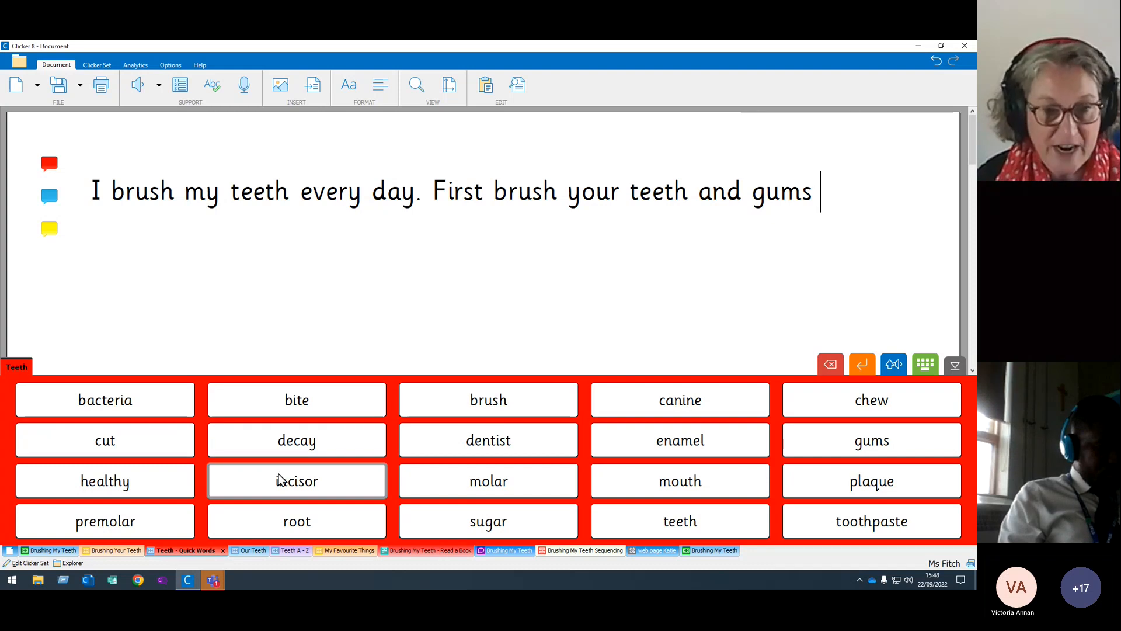
- Open the Our Teeth word bank, browse its Structure of a Tooth, Diet and Dentist words, and return to Types of Teeth
{"action": "left_click", "coordinate": [254, 552]}
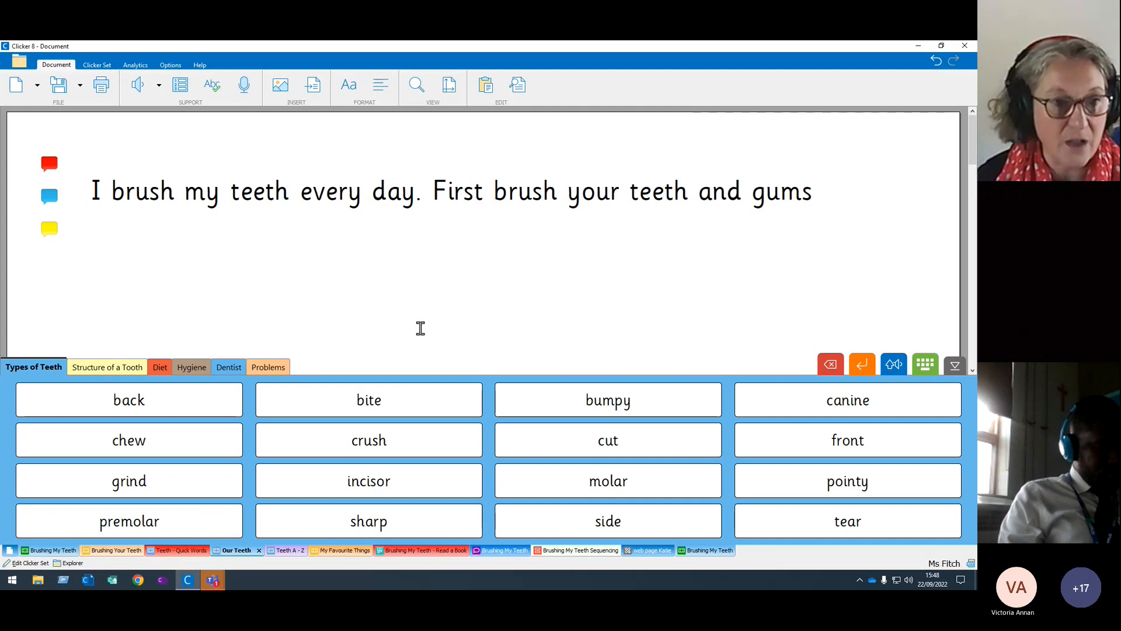
{"action": "left_click", "coordinate": [104, 367]}
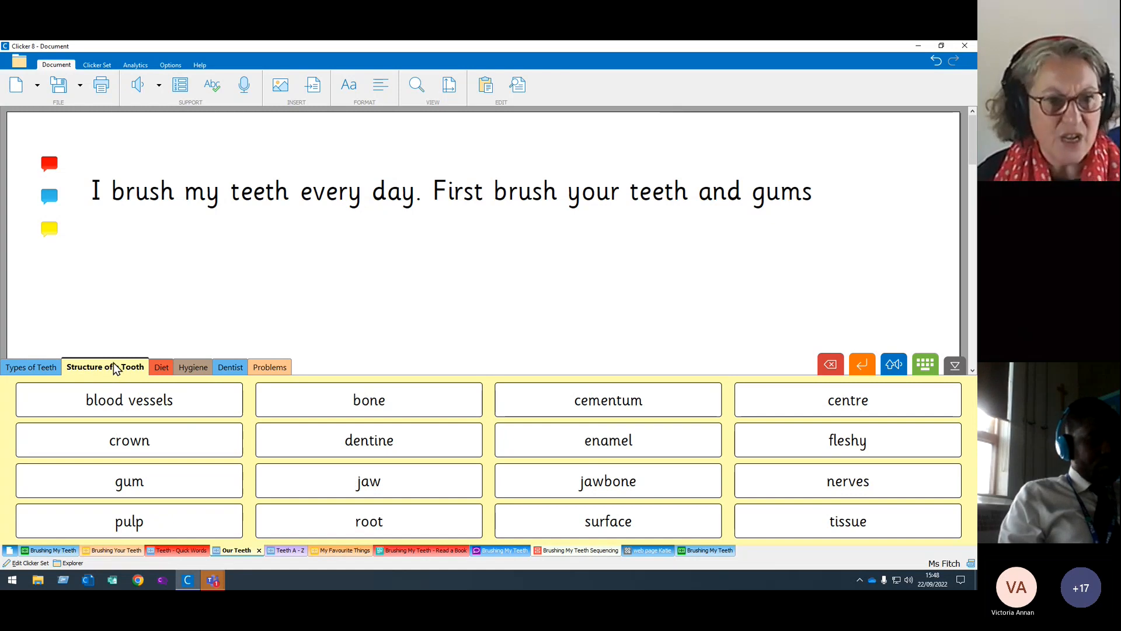
{"action": "left_click", "coordinate": [160, 366]}
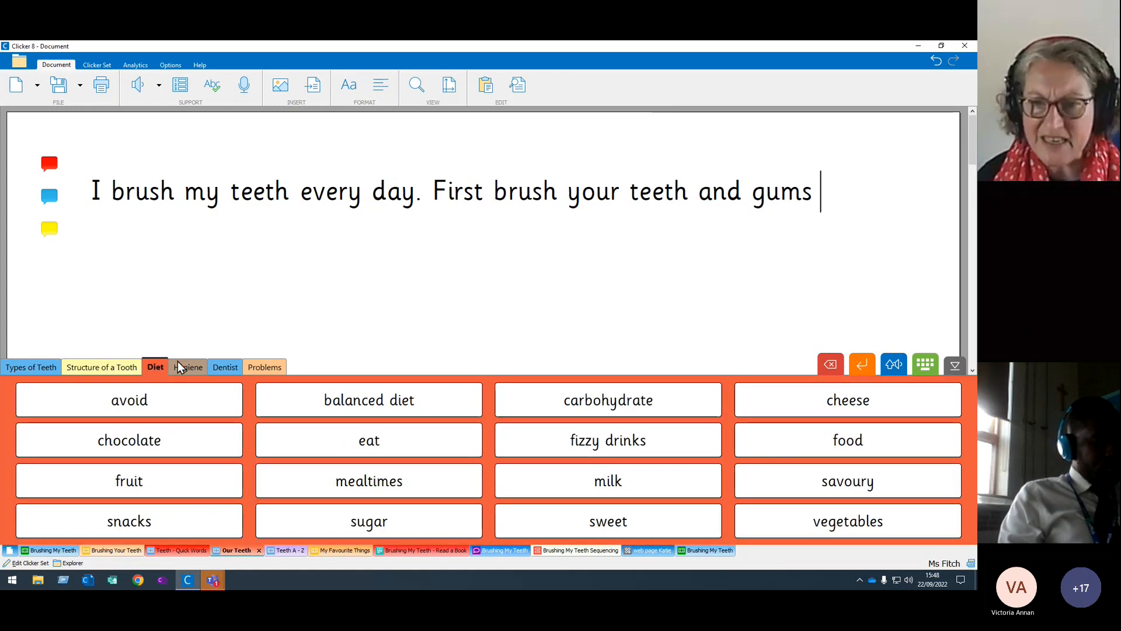
{"action": "left_click", "coordinate": [233, 370]}
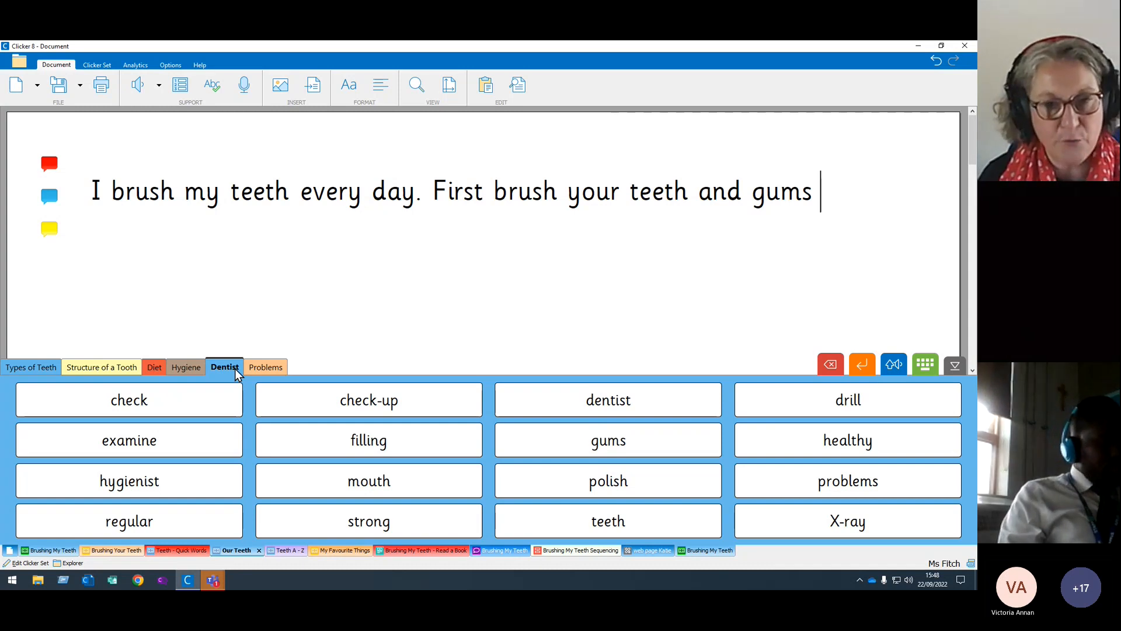
{"action": "left_click", "coordinate": [47, 367]}
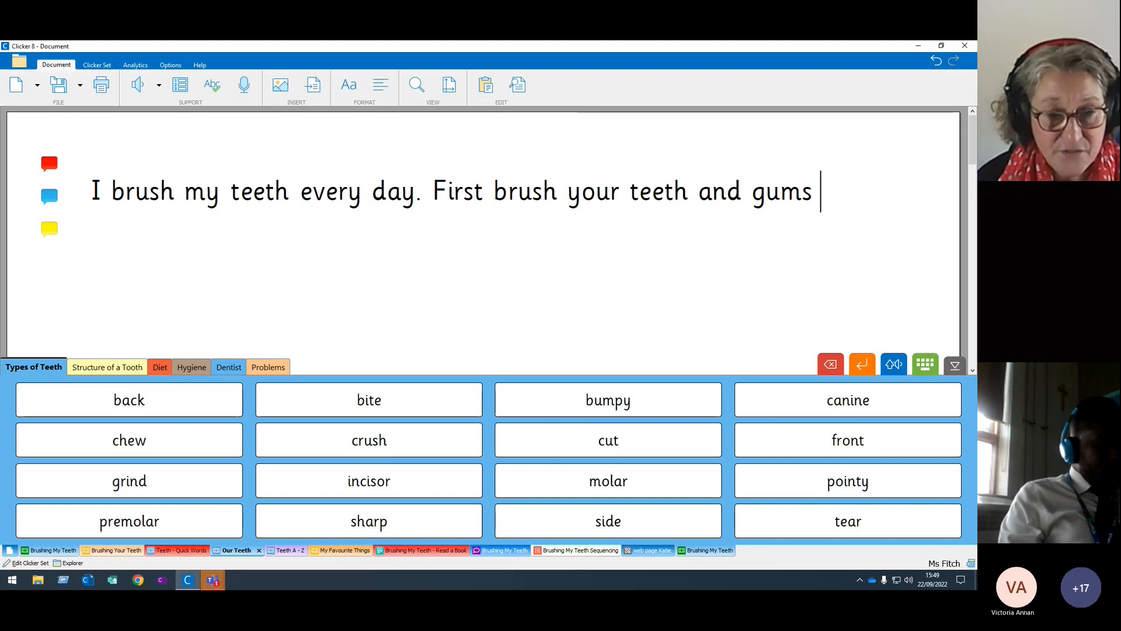
- Open the Teeth A - Z word bank and view the words listed under b and c
{"action": "left_click", "coordinate": [285, 550]}
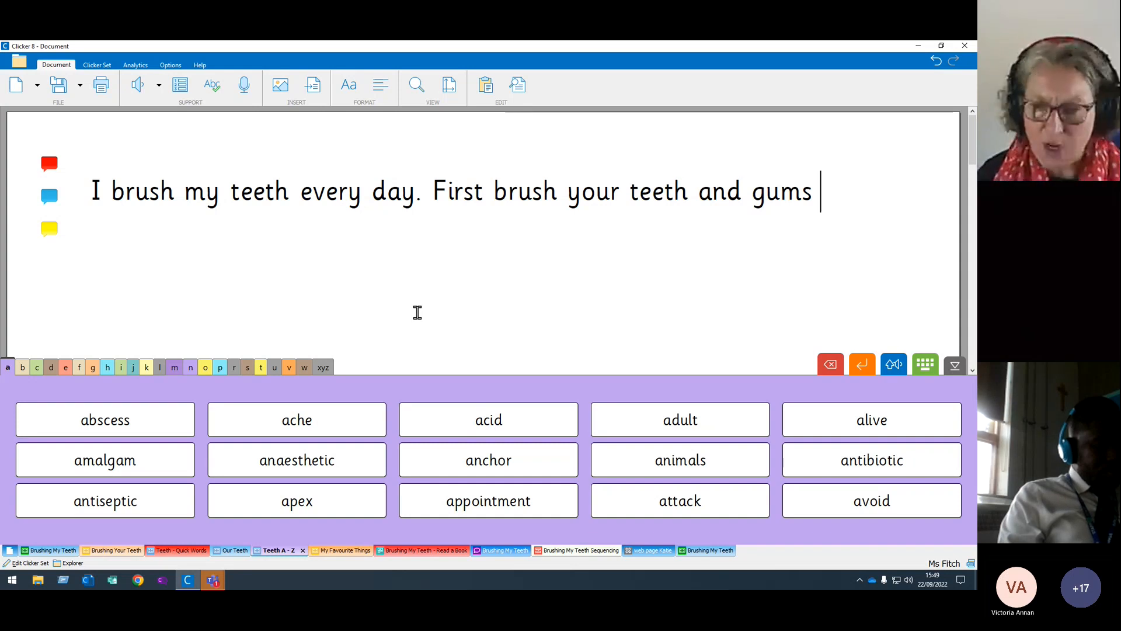
{"action": "left_click", "coordinate": [23, 366]}
{"action": "left_click", "coordinate": [39, 367]}
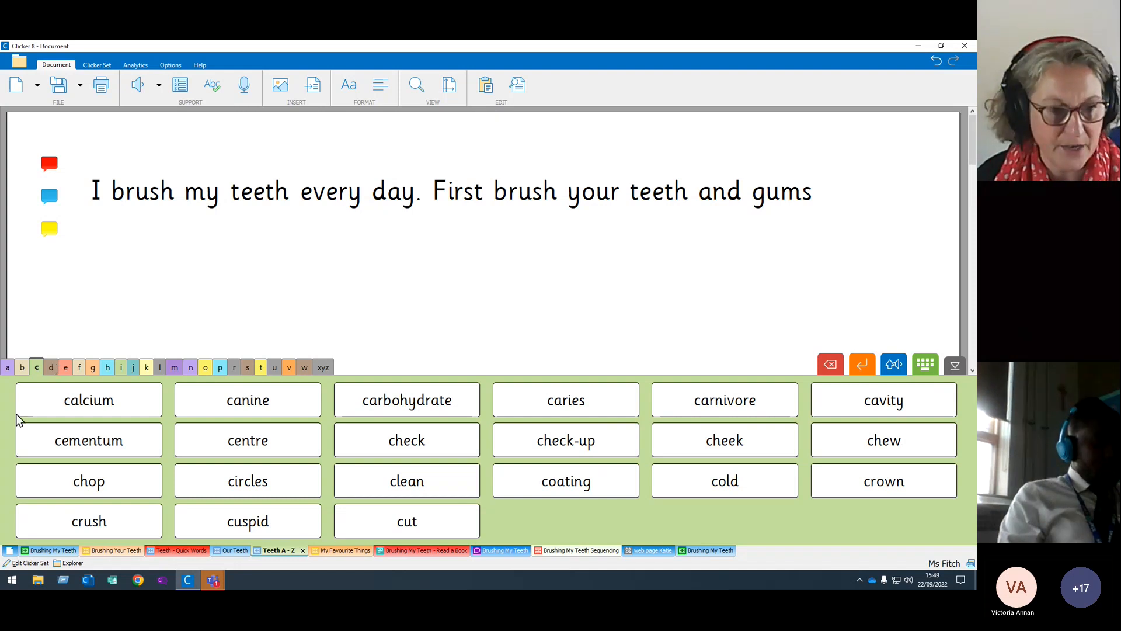
- Review the Brushing My Teeth, Brushing Your Teeth, Teeth - Quick Words, Our Teeth and Teeth A - Z sets in turn
{"action": "left_click", "coordinate": [45, 552]}
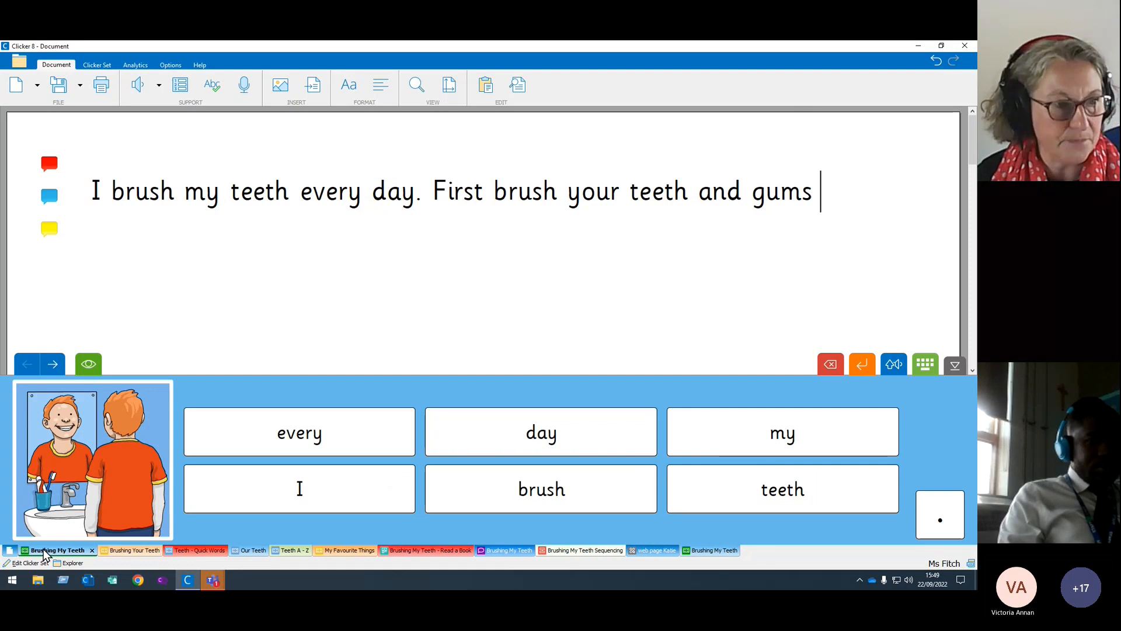
{"action": "left_click", "coordinate": [129, 551]}
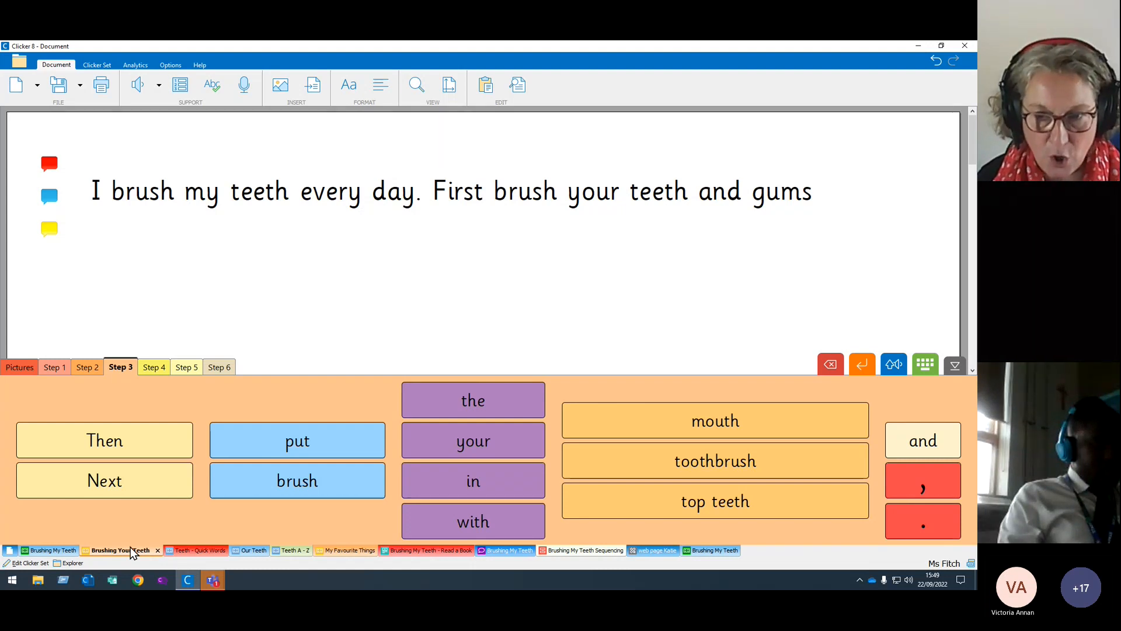
{"action": "left_click", "coordinate": [203, 548]}
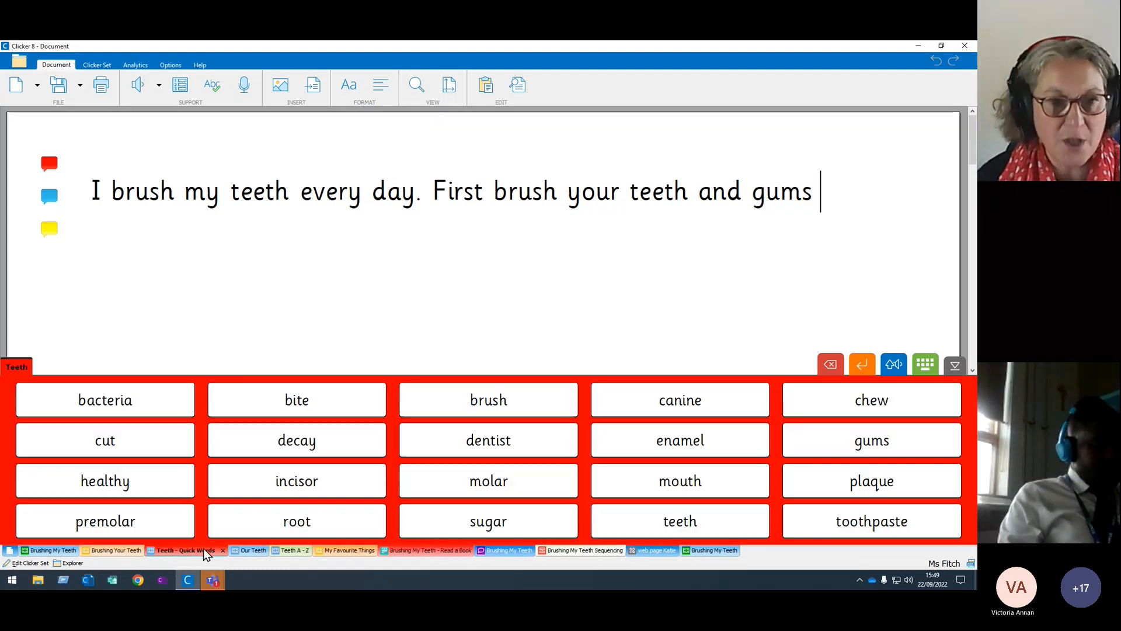
{"action": "left_click", "coordinate": [256, 552]}
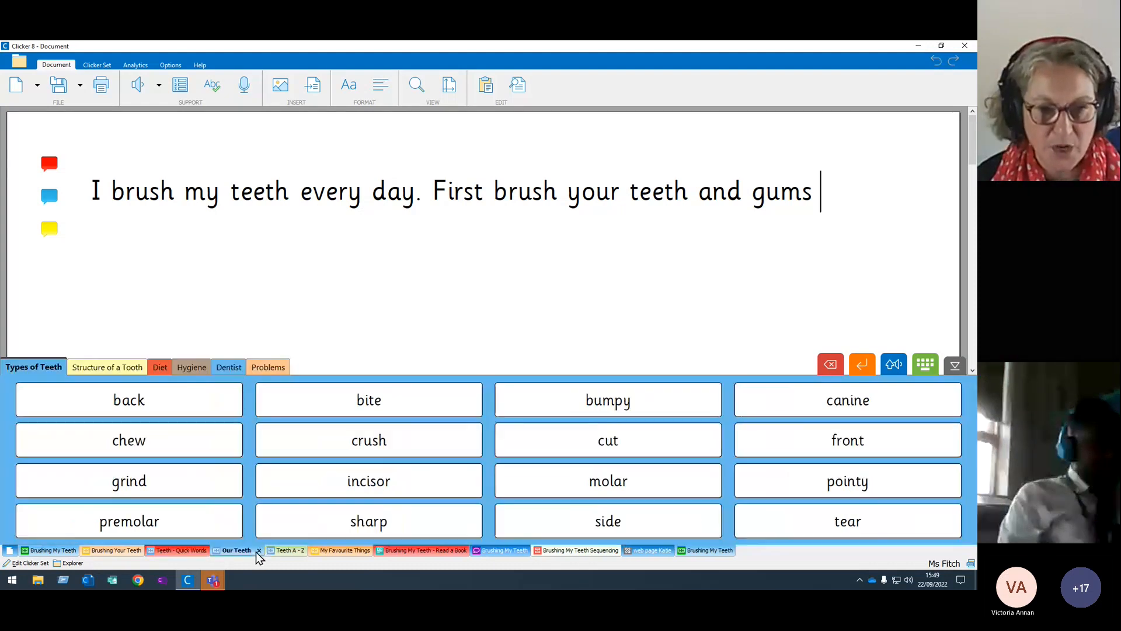
{"action": "left_click", "coordinate": [288, 551]}
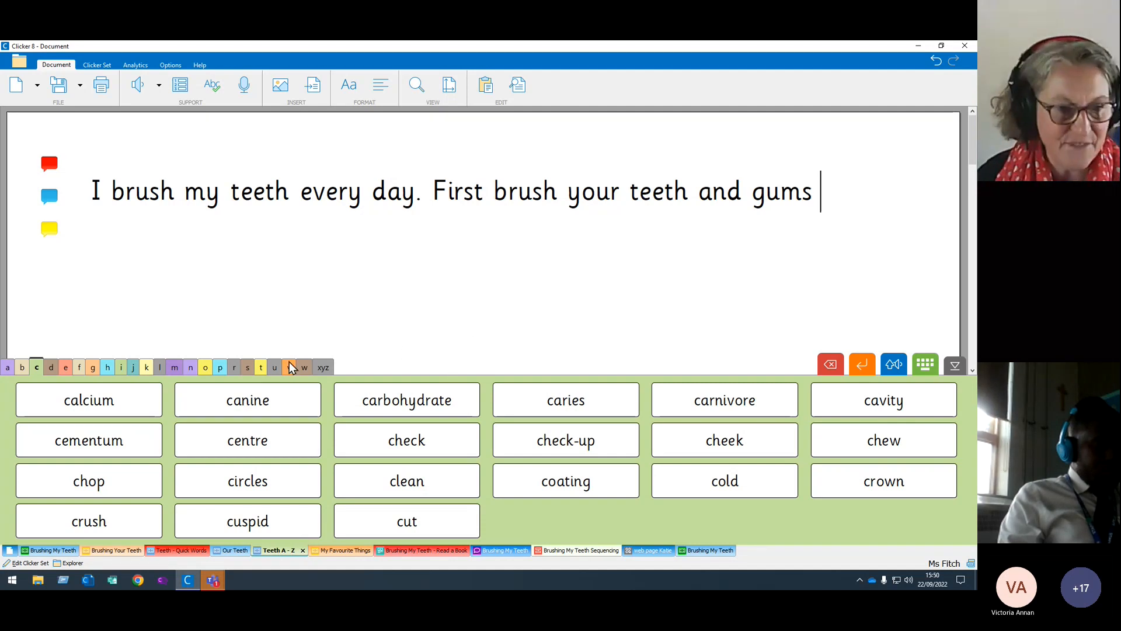
- Edit the Teeth - Quick Words set to replace the word "healthy" with "clean", and return to the writing view
{"action": "left_click", "coordinate": [177, 550]}
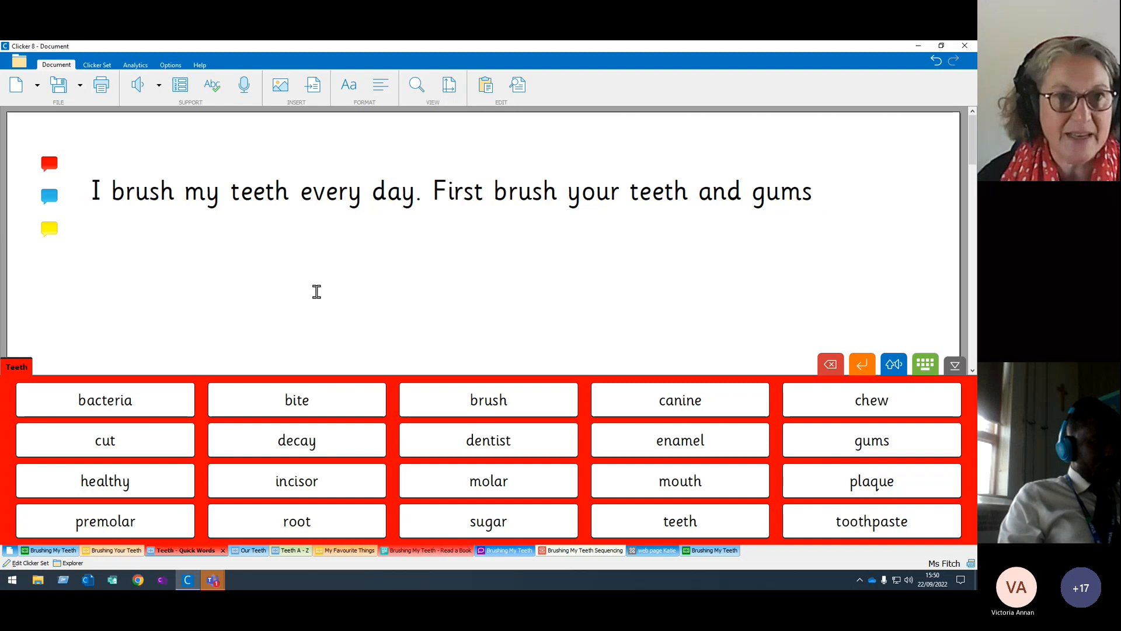
{"action": "left_click", "coordinate": [100, 67]}
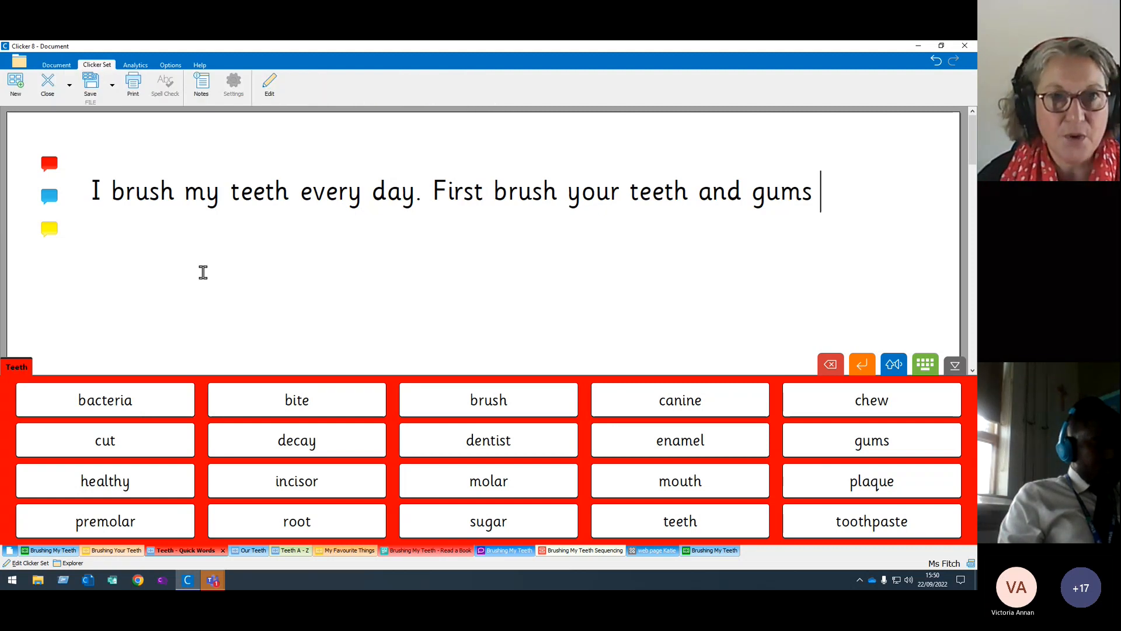
{"action": "left_click", "coordinate": [265, 92]}
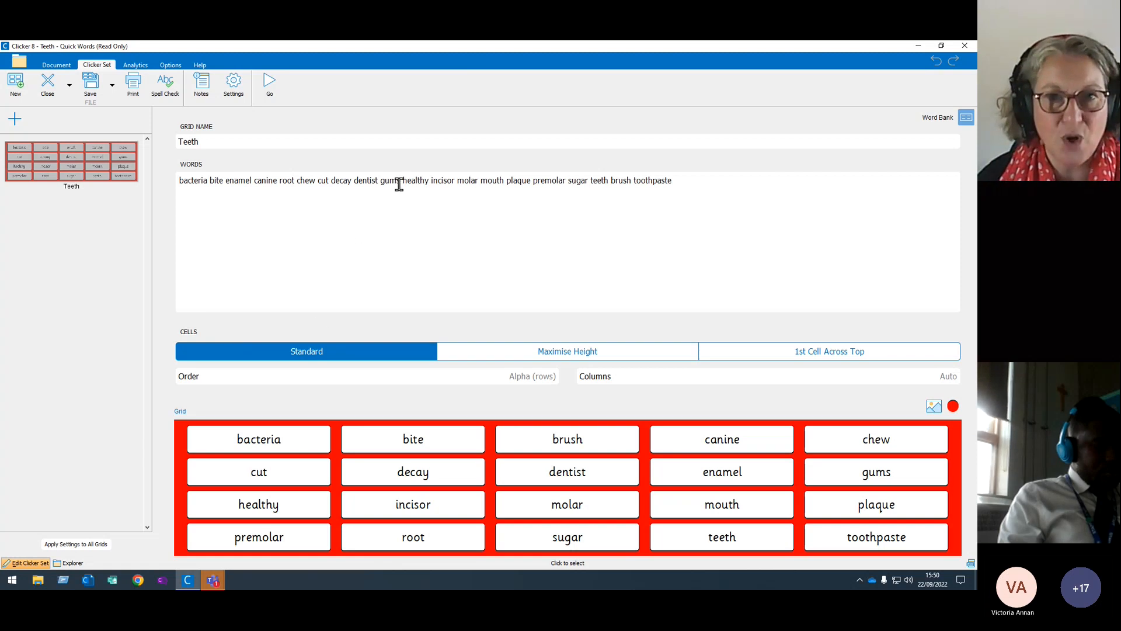
{"action": "left_click", "coordinate": [431, 186]}
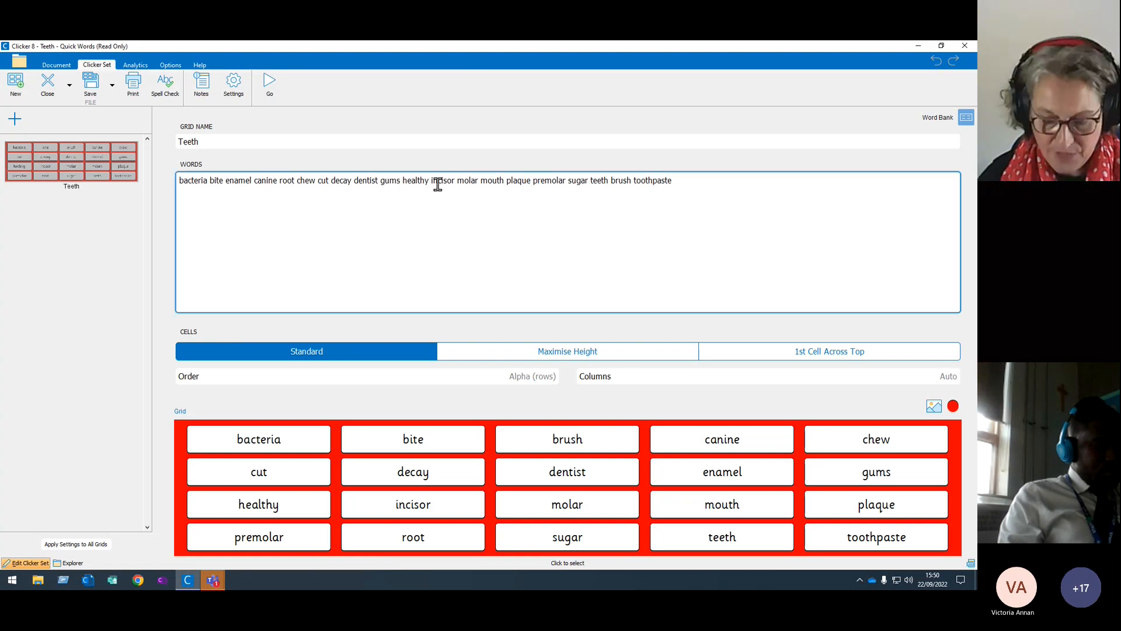
{"action": "key", "text": "BackSpace"}
{"action": "key", "text": "BackSpace"}
{"action": "key", "text": "BackSpace"}
{"action": "key", "text": "BackSpace"}
{"action": "key", "text": "BackSpace"}
{"action": "key", "text": "BackSpace"}
{"action": "key", "text": "BackSpace"}
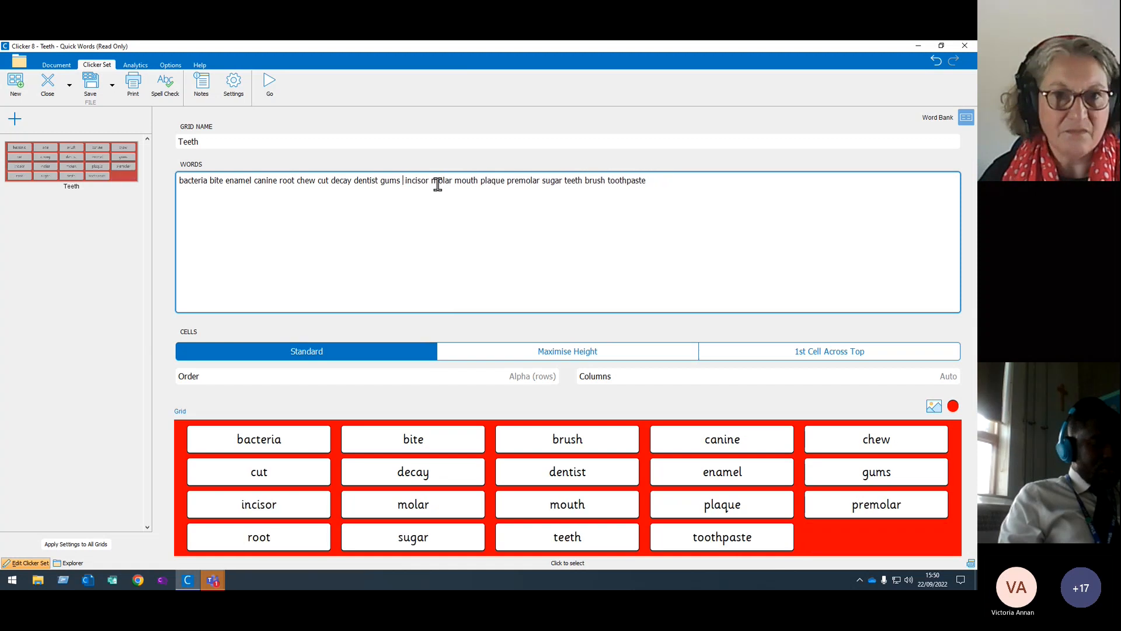
{"action": "type", "text": "clean"}
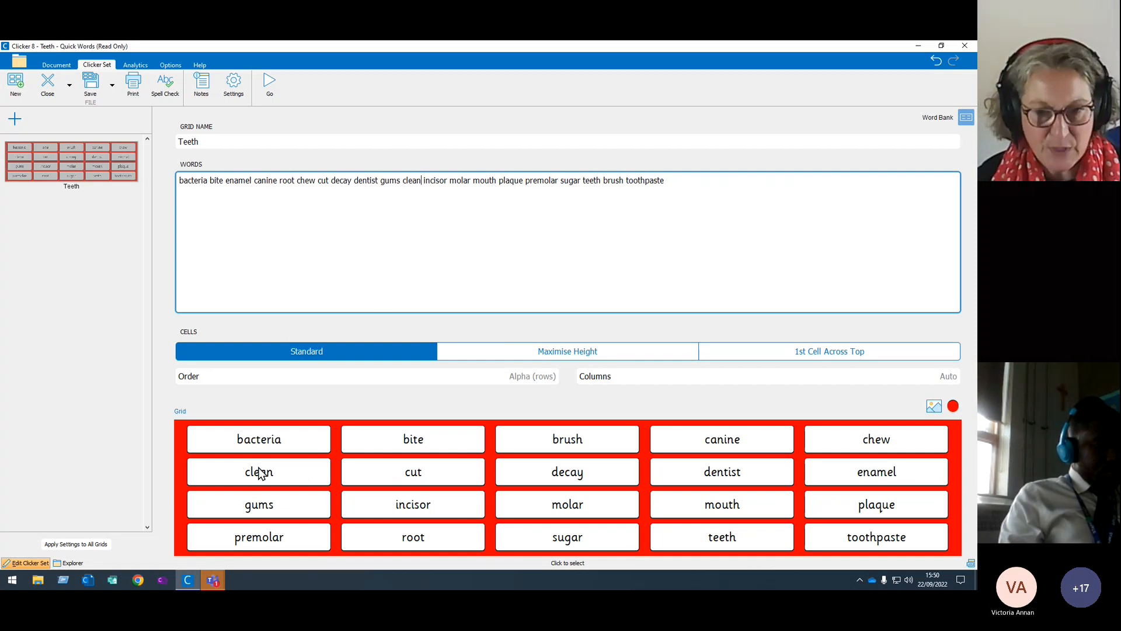
{"action": "left_click", "coordinate": [271, 86]}
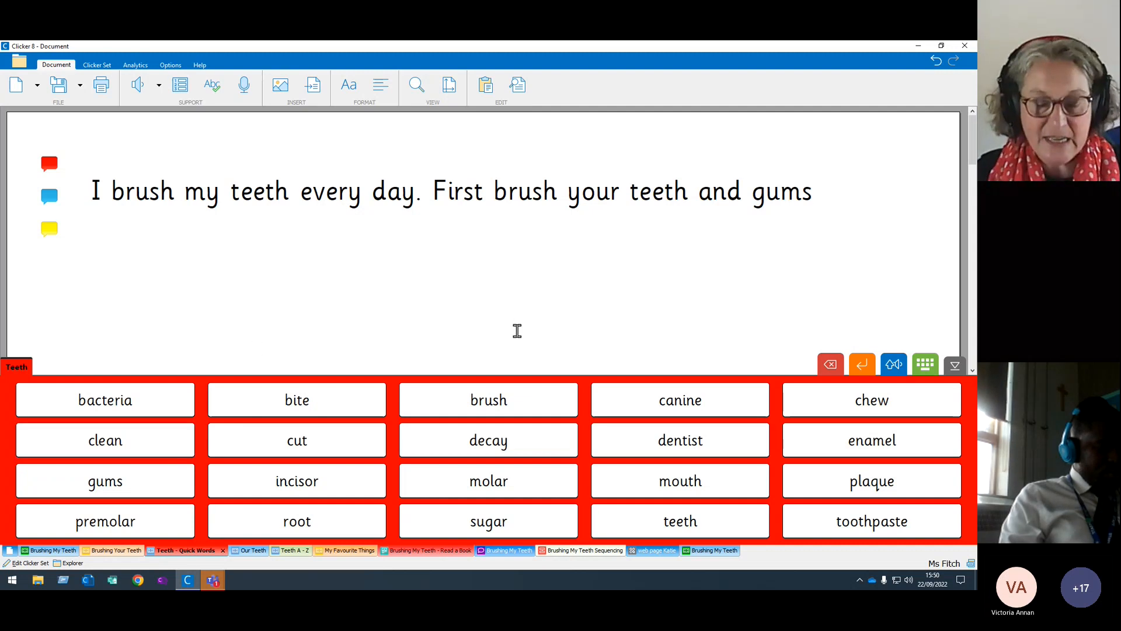
- Open the Brushing My Teeth - Read a Book set
{"action": "left_click", "coordinate": [422, 550]}
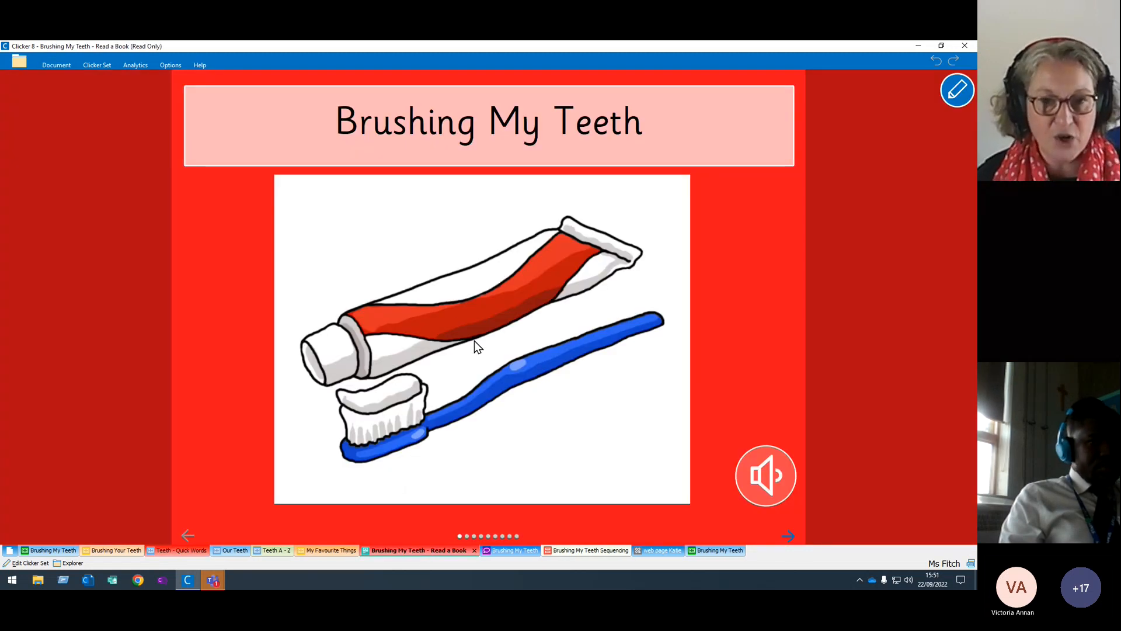
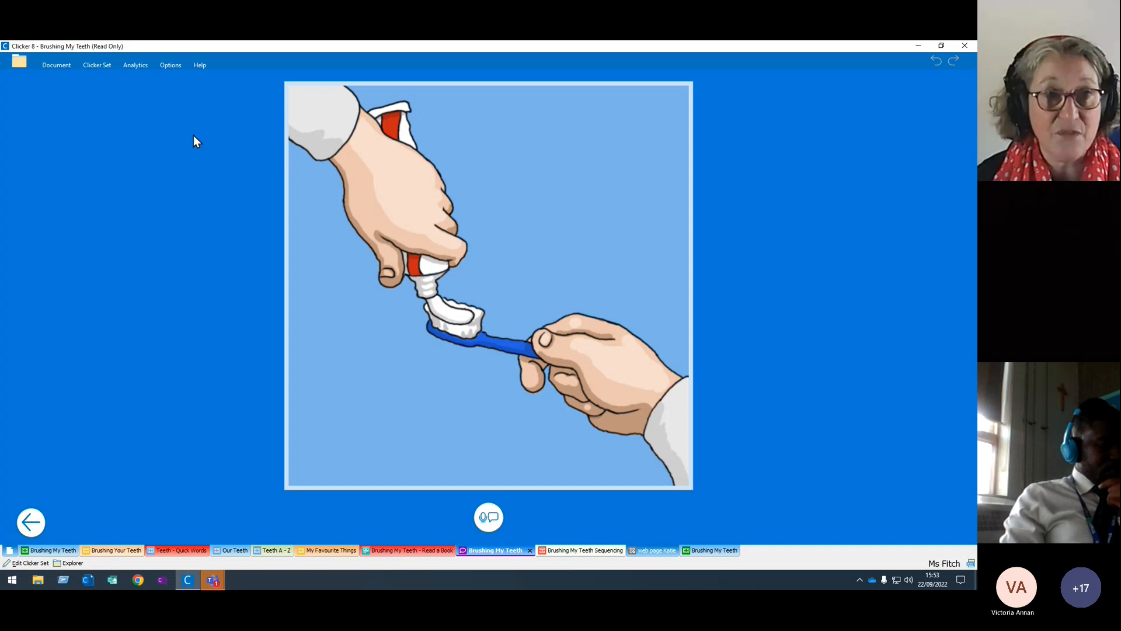
- View the save options for the Brushing My Teeth set, including Save Clicker Set As, and dismiss them without saving
{"action": "left_click", "coordinate": [97, 65]}
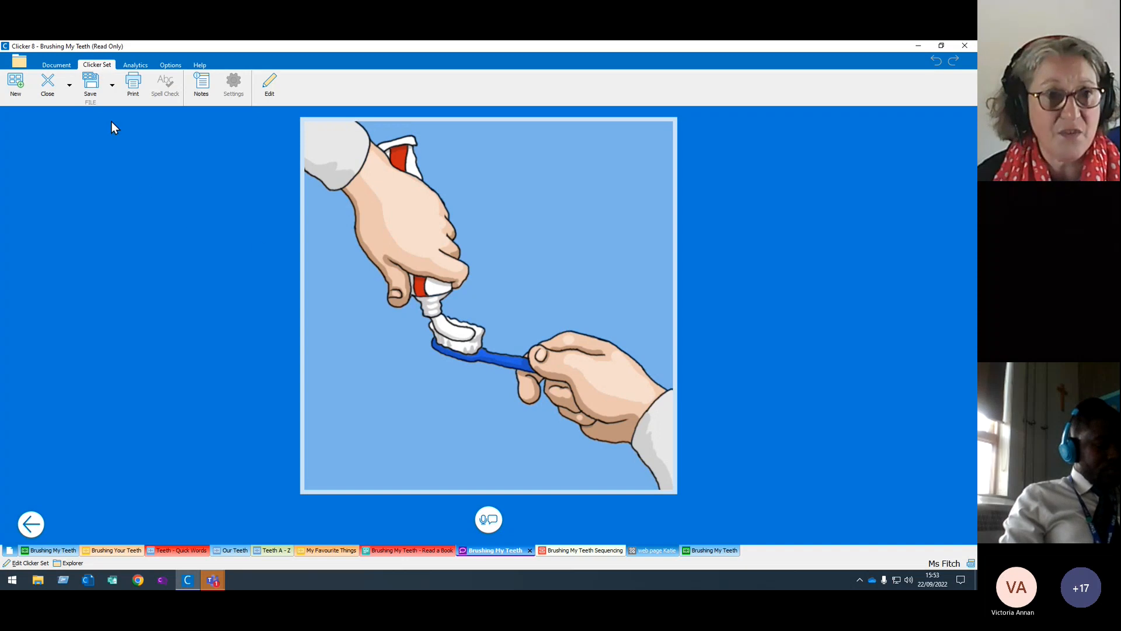
{"action": "left_click", "coordinate": [112, 88]}
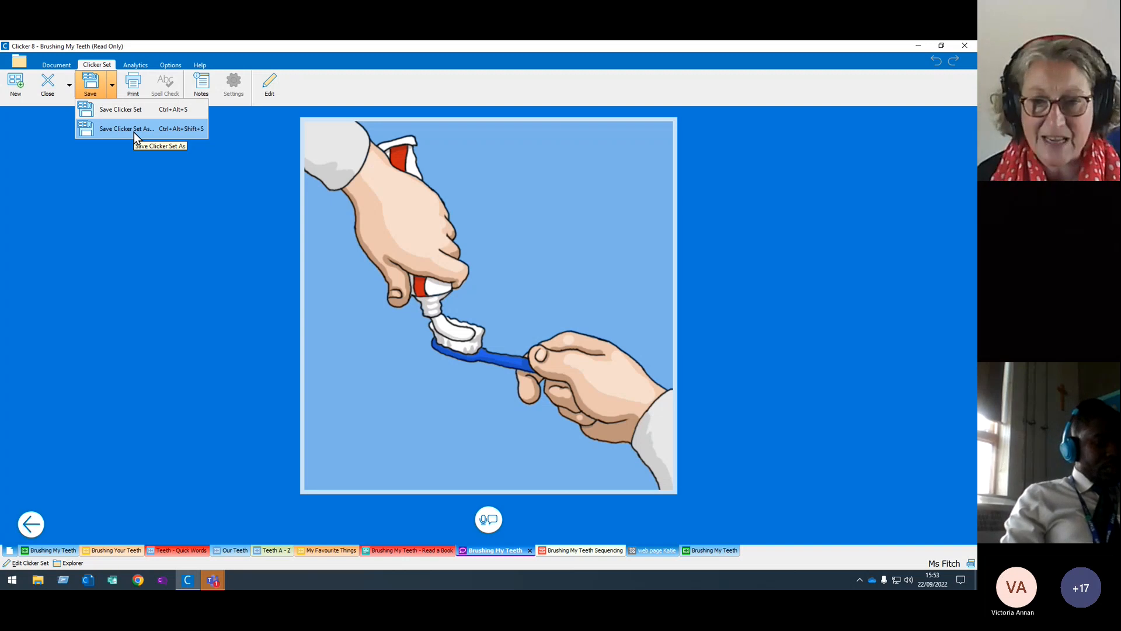
{"action": "left_click", "coordinate": [136, 352]}
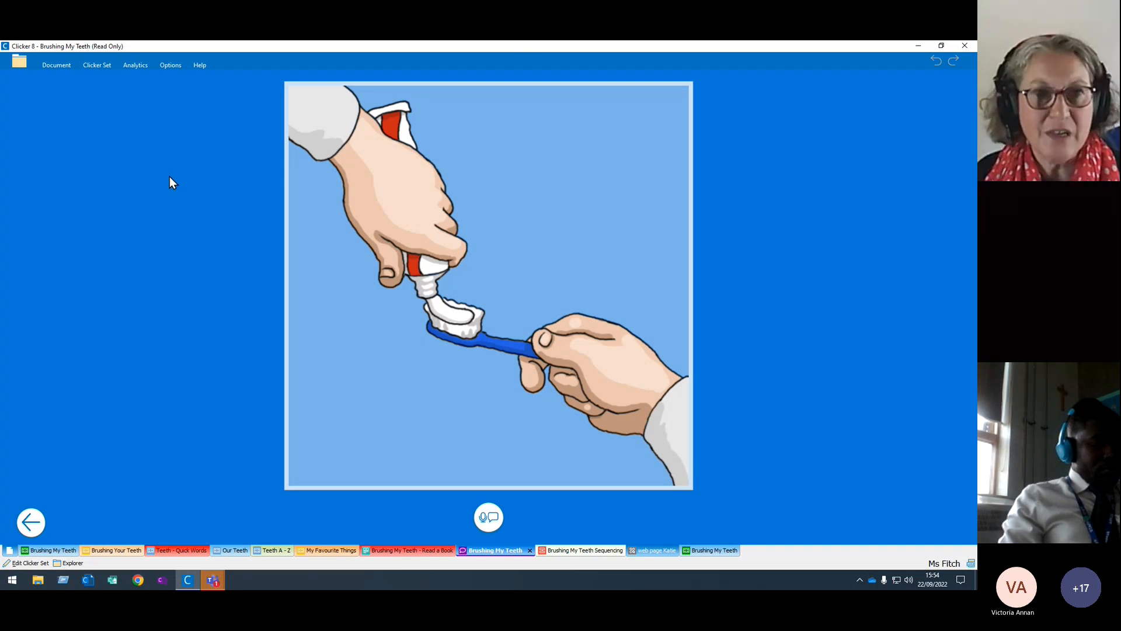
- Browse the Books and Planning Boards templates for a new Clicker Set, and create a Sentence Set from the Writing Grids
{"action": "left_click", "coordinate": [96, 68]}
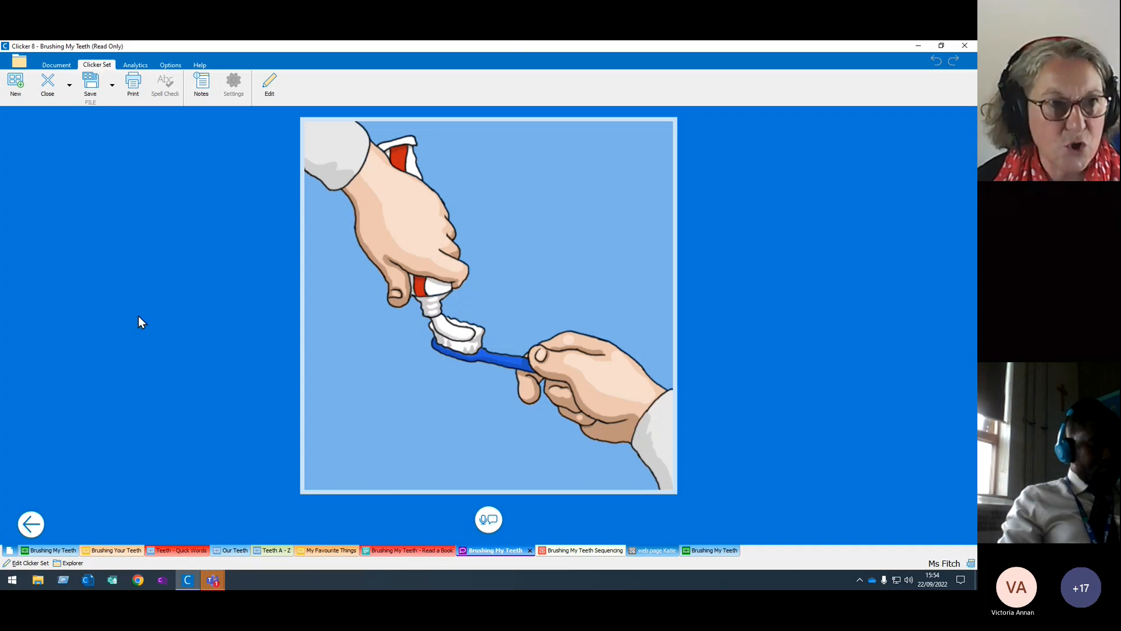
{"action": "left_click", "coordinate": [15, 82]}
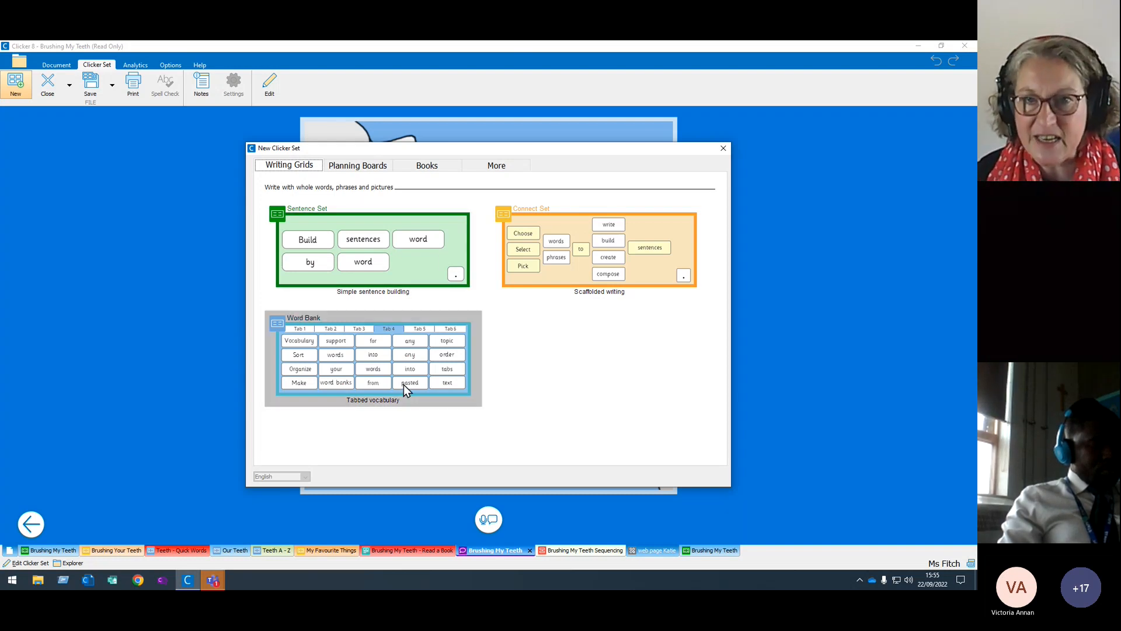
{"action": "left_click", "coordinate": [427, 166]}
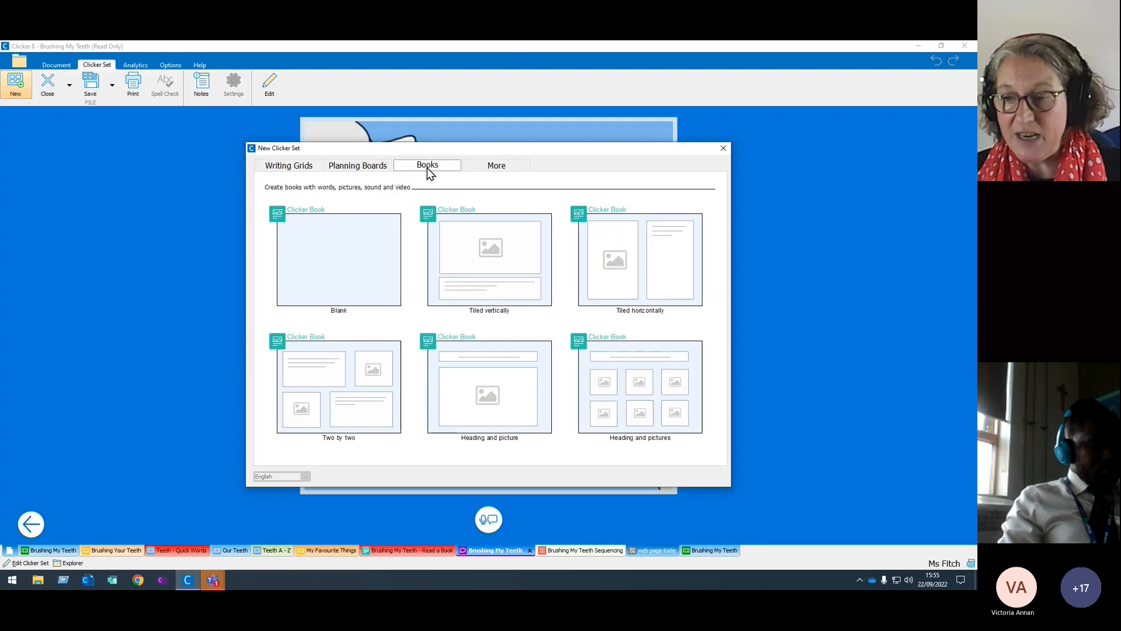
{"action": "left_click", "coordinate": [350, 165]}
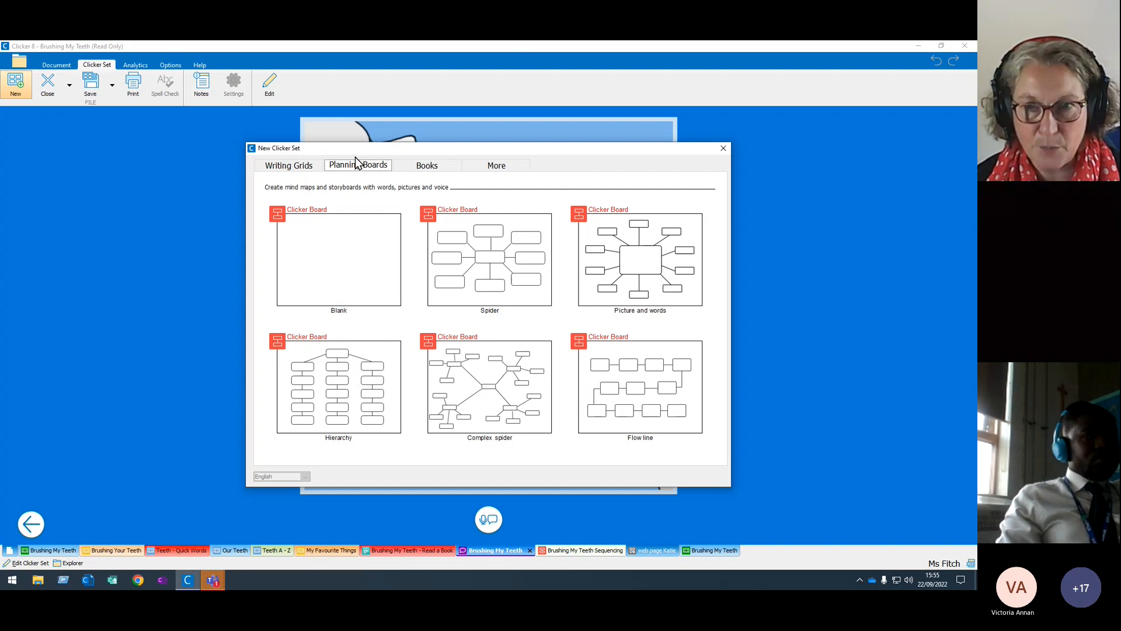
{"action": "left_click", "coordinate": [296, 168]}
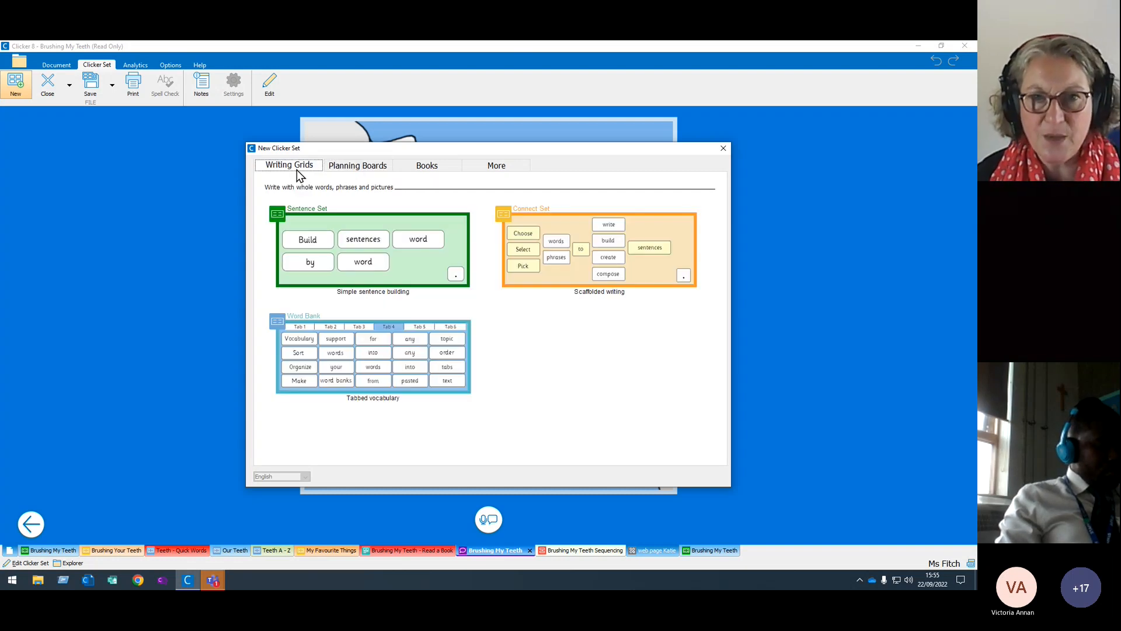
{"action": "left_click", "coordinate": [338, 259]}
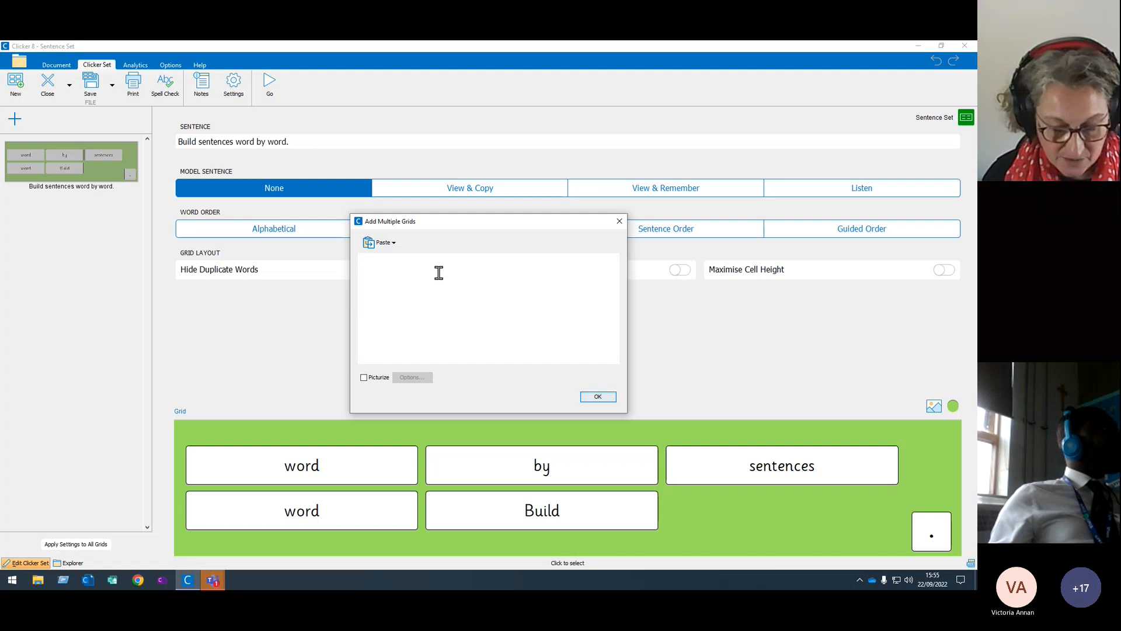
- Add two grids for the sentences "Tomorrow we are going to the farm." and "We will see lots of chickens and some sheep."
{"action": "type", "text": "Tom"}
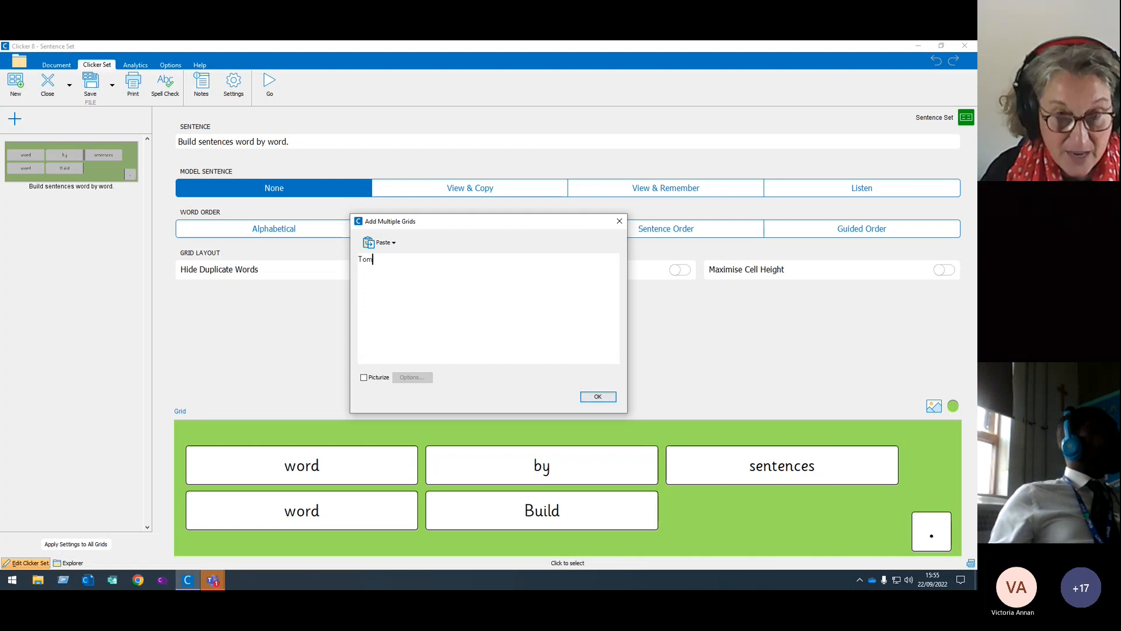
{"action": "type", "text": "orrow"}
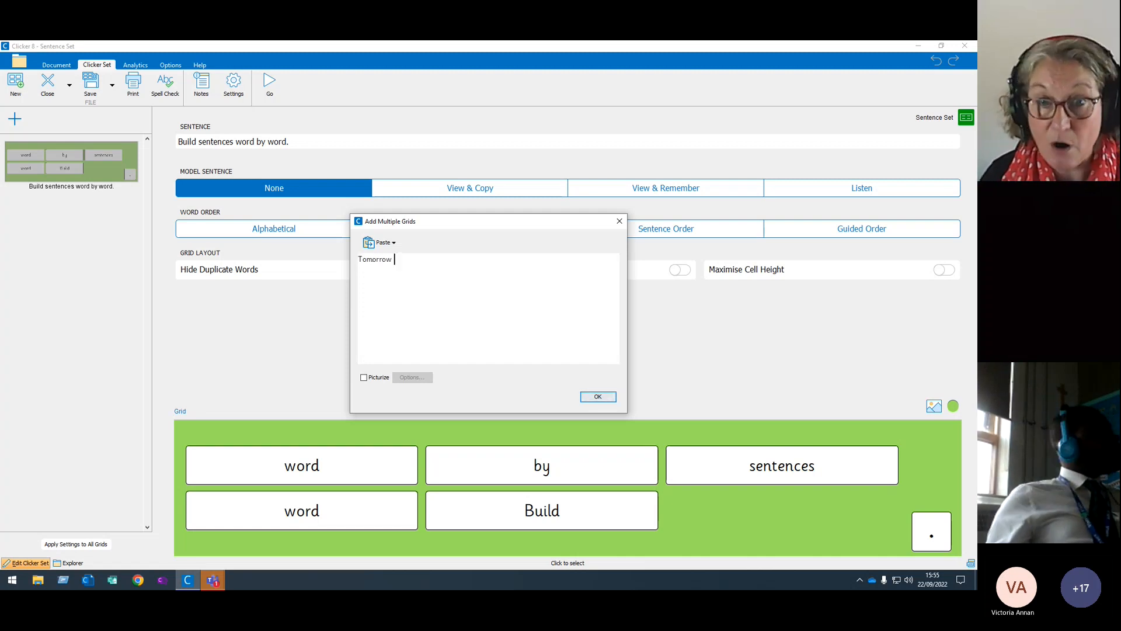
{"action": "type", "text": " we "}
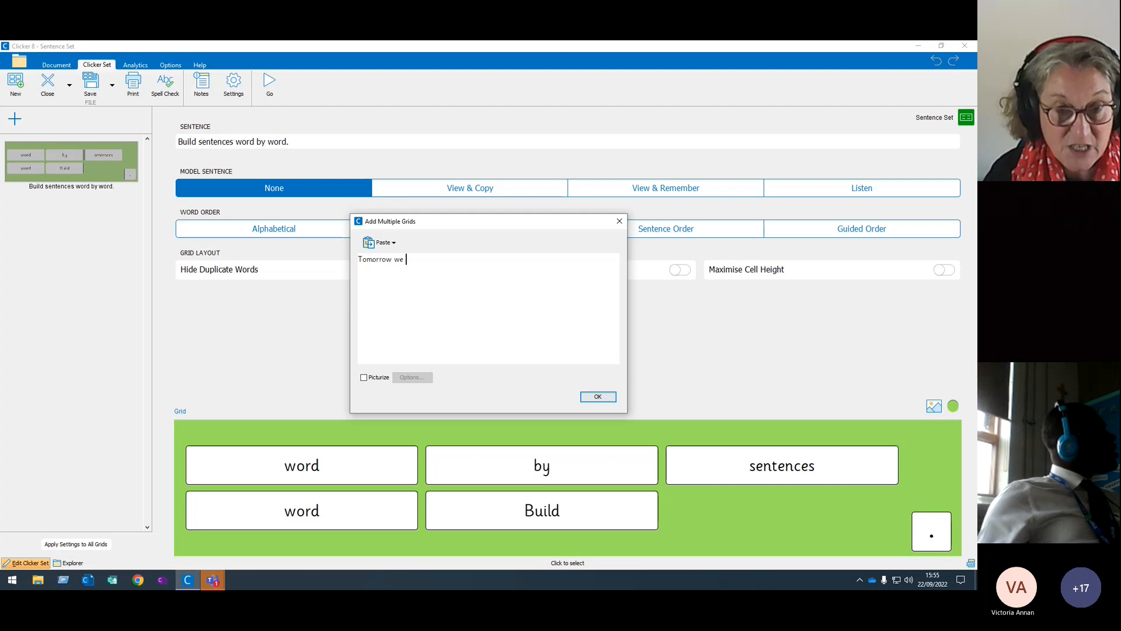
{"action": "type", "text": "are going to "}
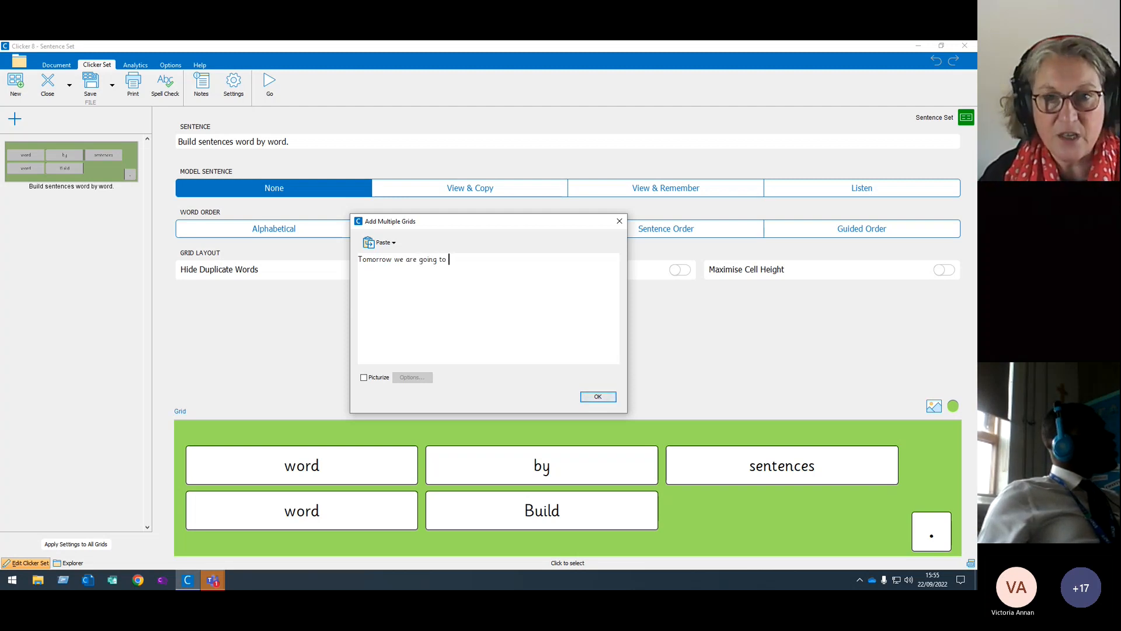
{"action": "type", "text": "the farm."}
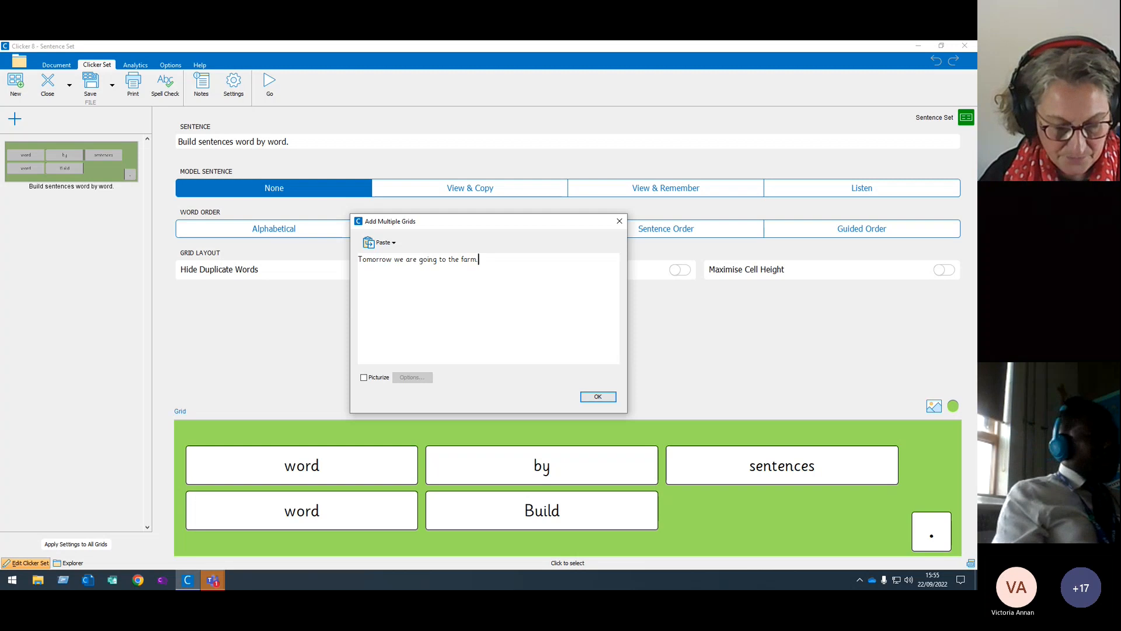
{"action": "key", "text": "Return"}
{"action": "type", "text": "We will see "}
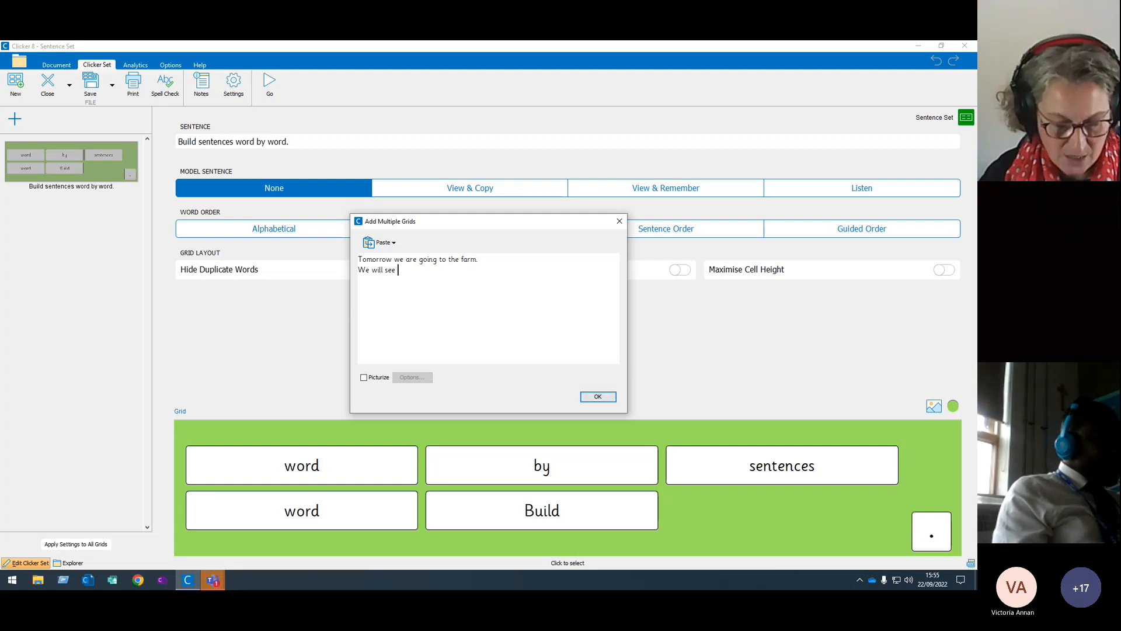
{"action": "type", "text": "lots of "}
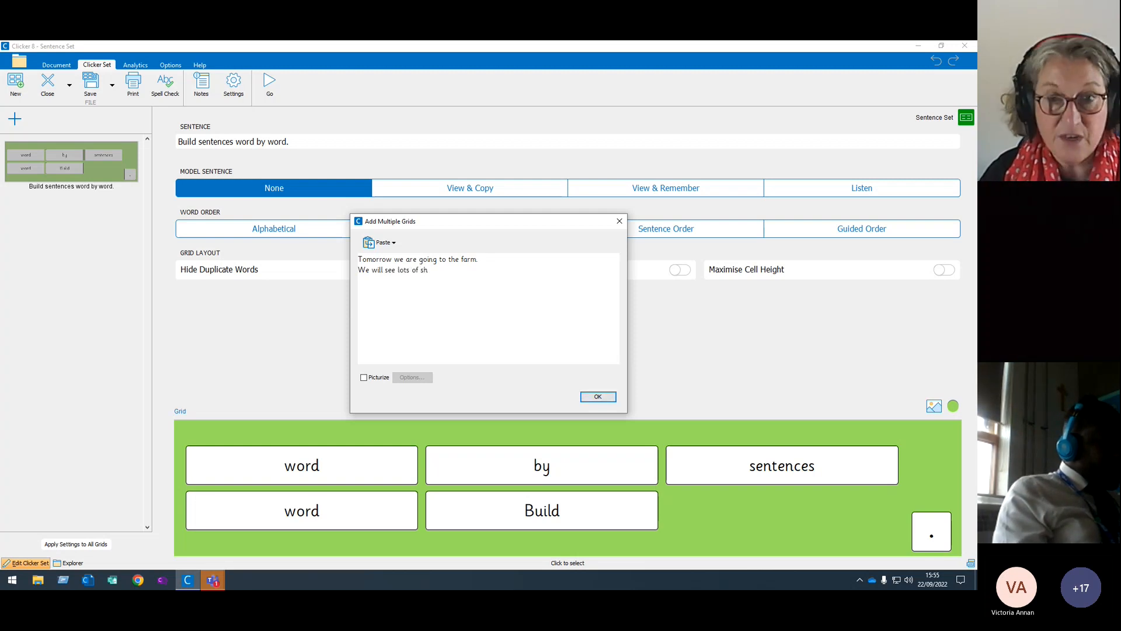
{"action": "type", "text": "chickens "}
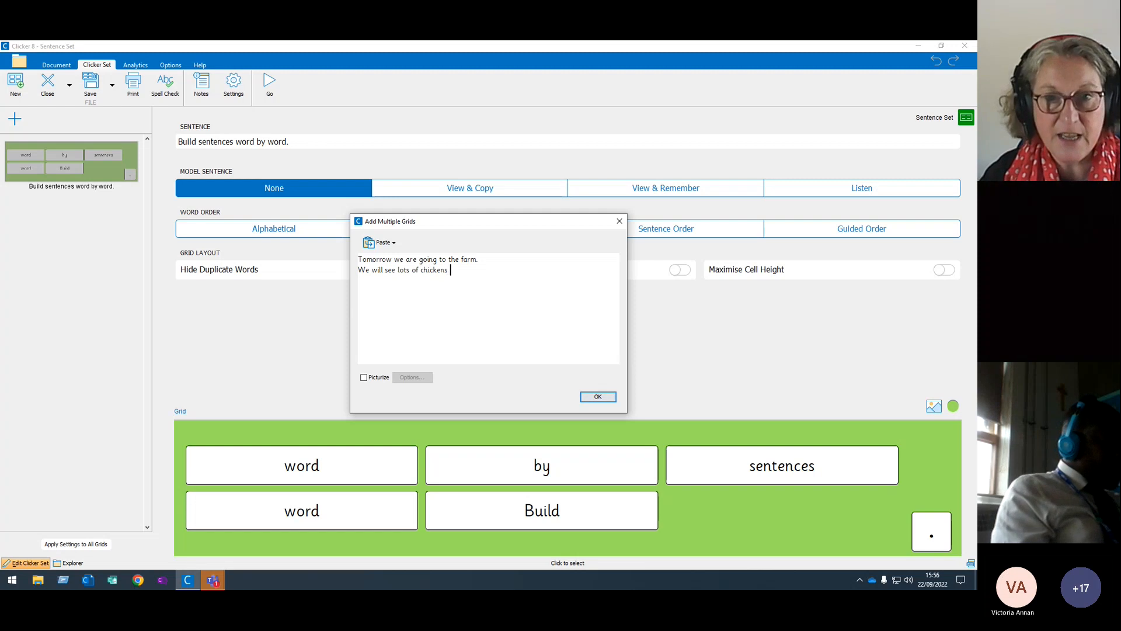
{"action": "type", "text": "and some s"}
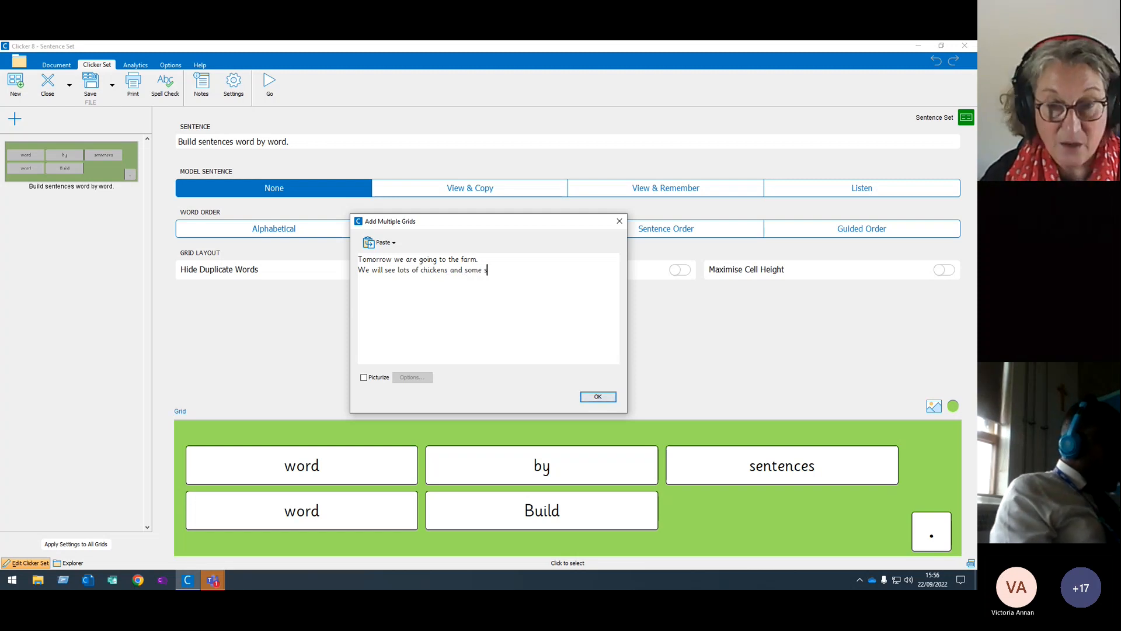
{"action": "type", "text": "heep"}
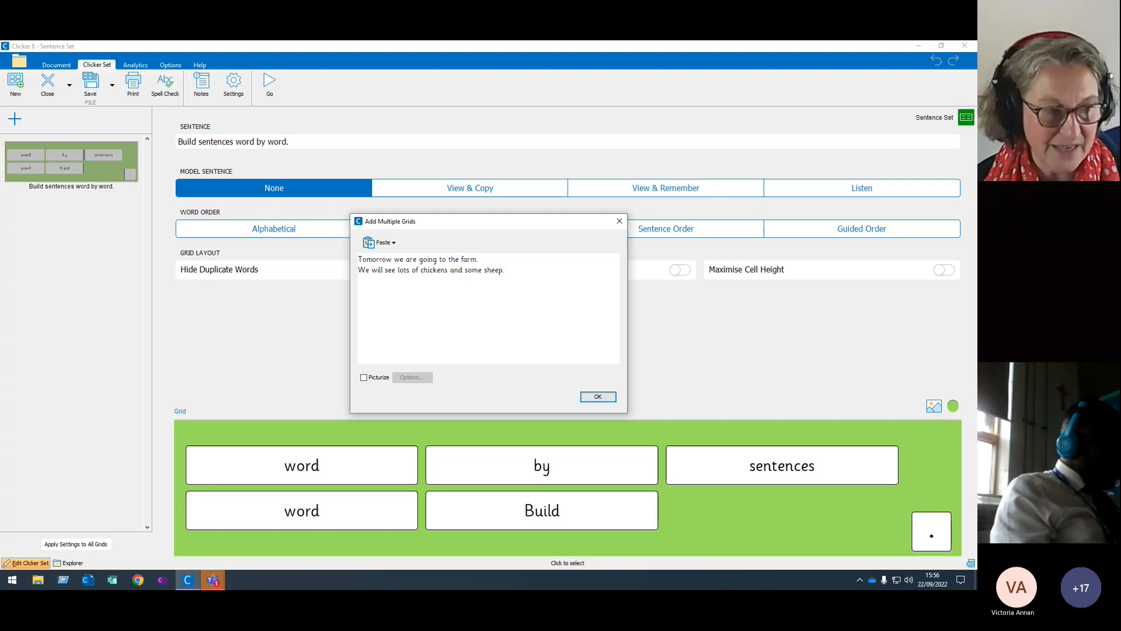
{"action": "left_click", "coordinate": [600, 398]}
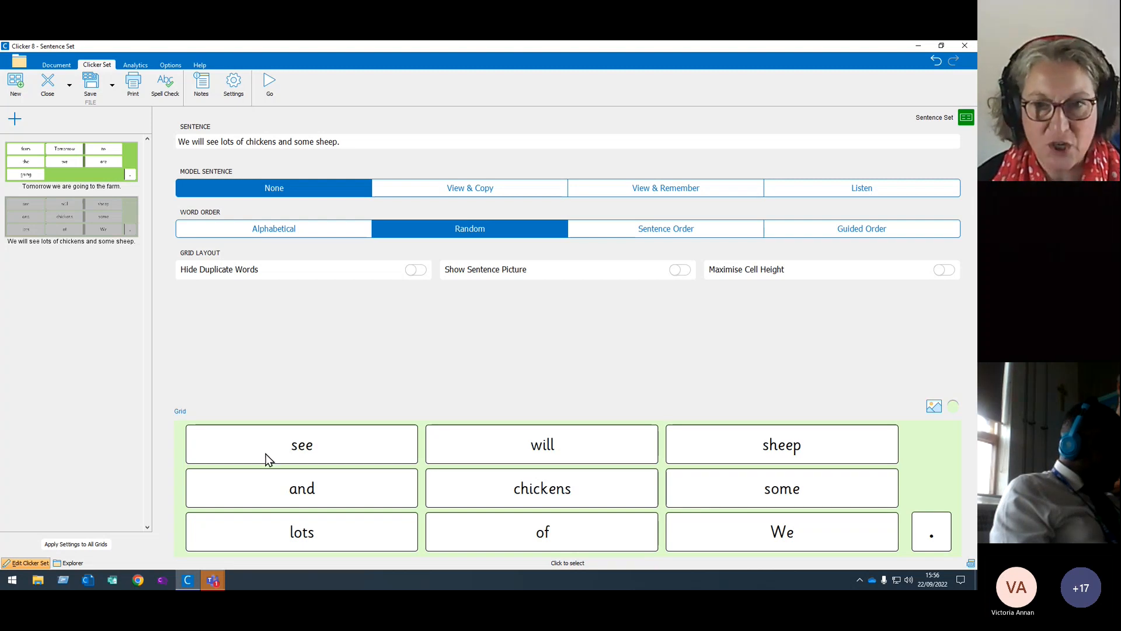
- Show a sentence picture on the chickens and sheep grid, and fill its picture cell with the "sheep" image from CrickPix2
{"action": "left_click", "coordinate": [535, 273]}
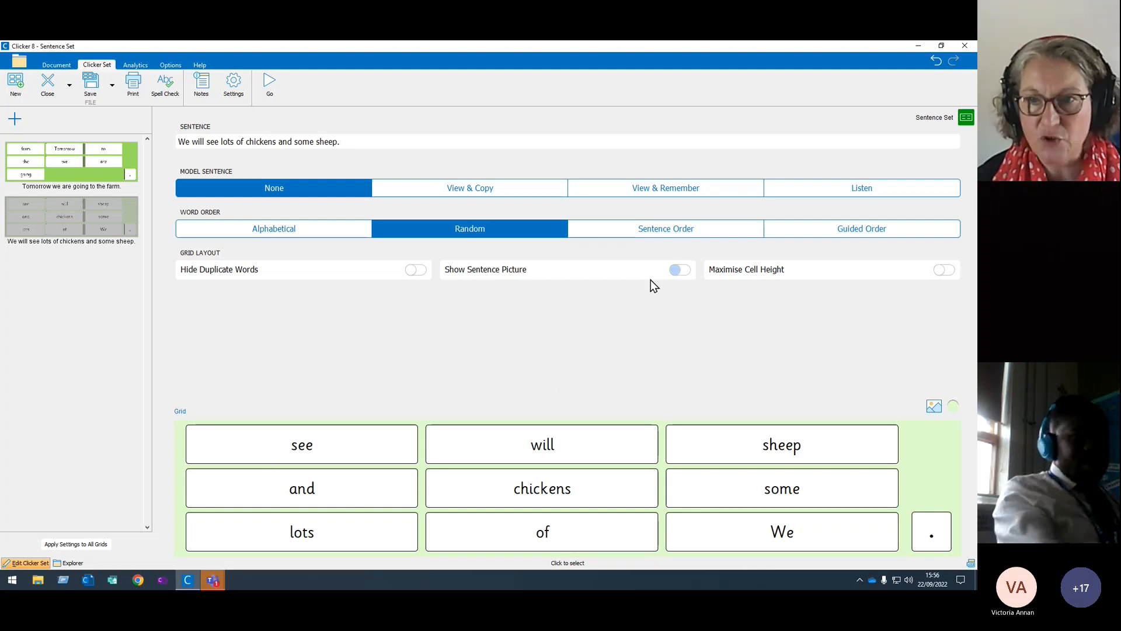
{"action": "left_click", "coordinate": [679, 272]}
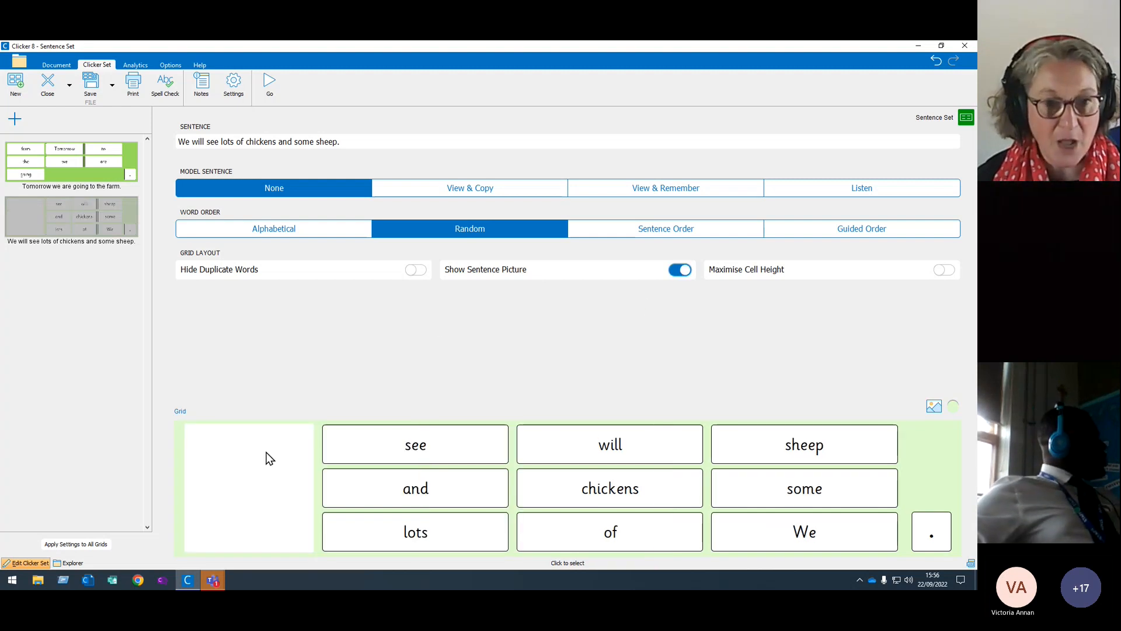
{"action": "left_click", "coordinate": [261, 478]}
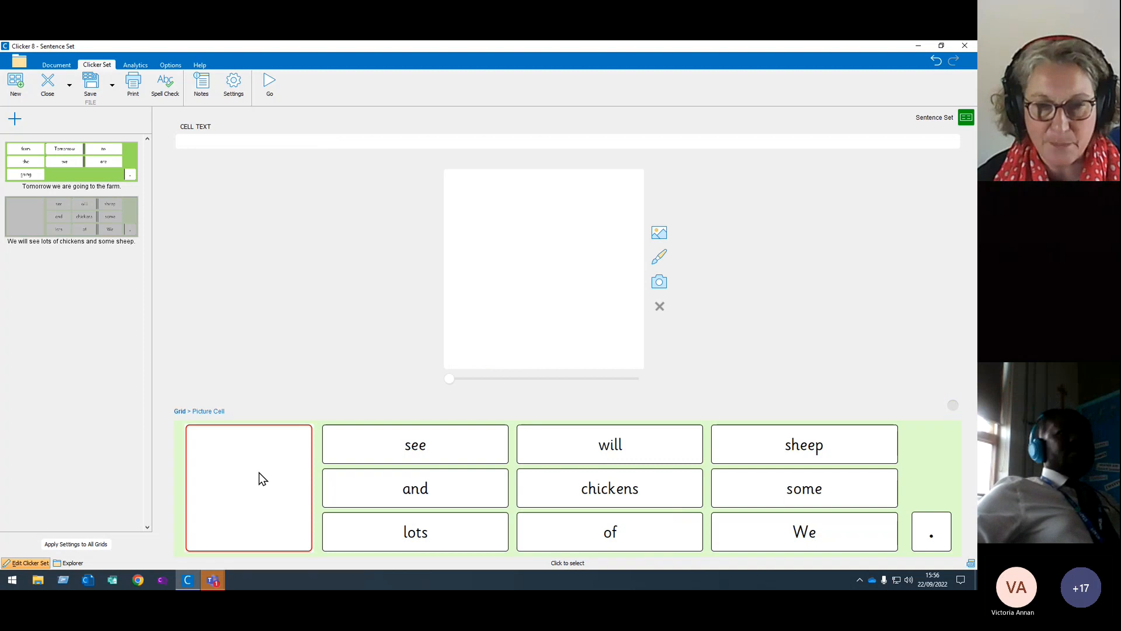
{"action": "left_click", "coordinate": [659, 232]}
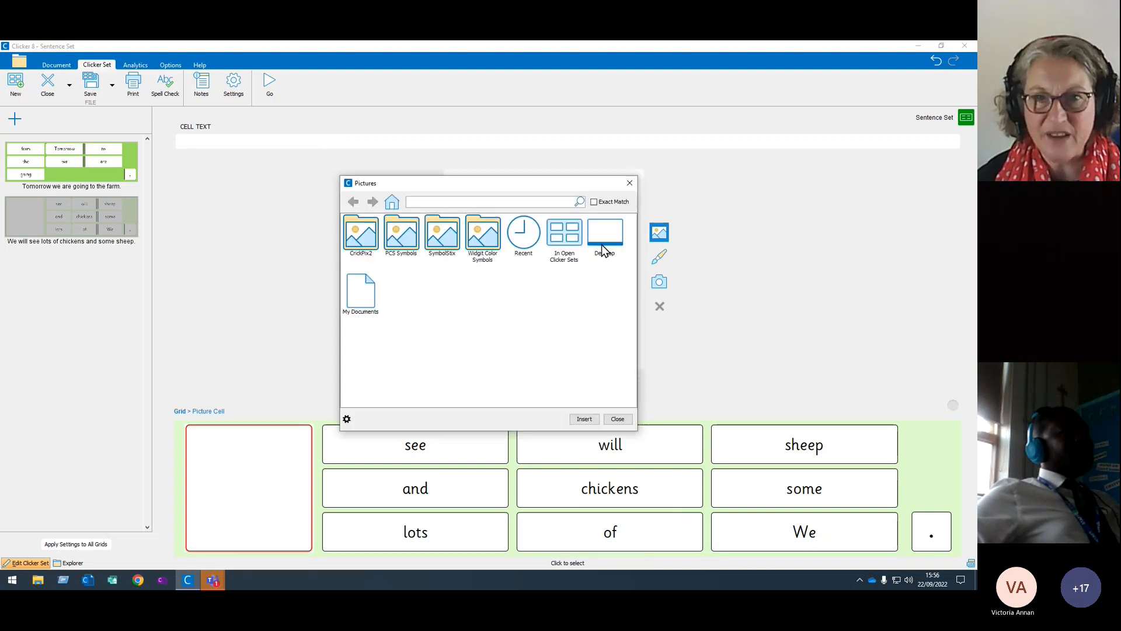
{"action": "left_click", "coordinate": [372, 237]}
{"action": "left_click", "coordinate": [372, 238]}
{"action": "left_click", "coordinate": [449, 202]}
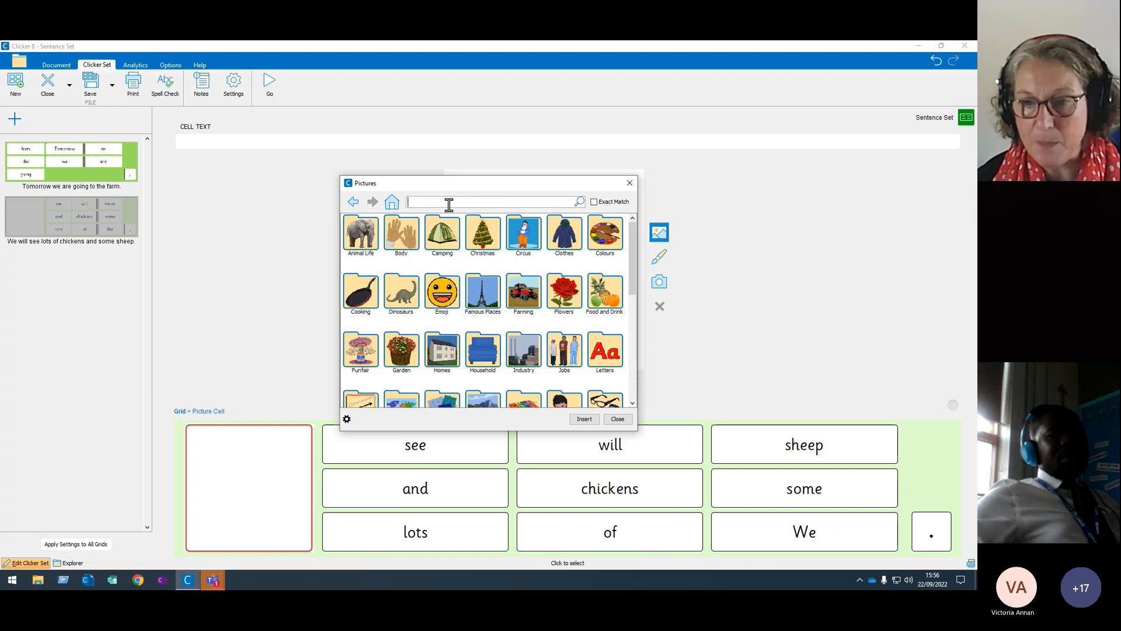
{"action": "type", "text": "sheep"}
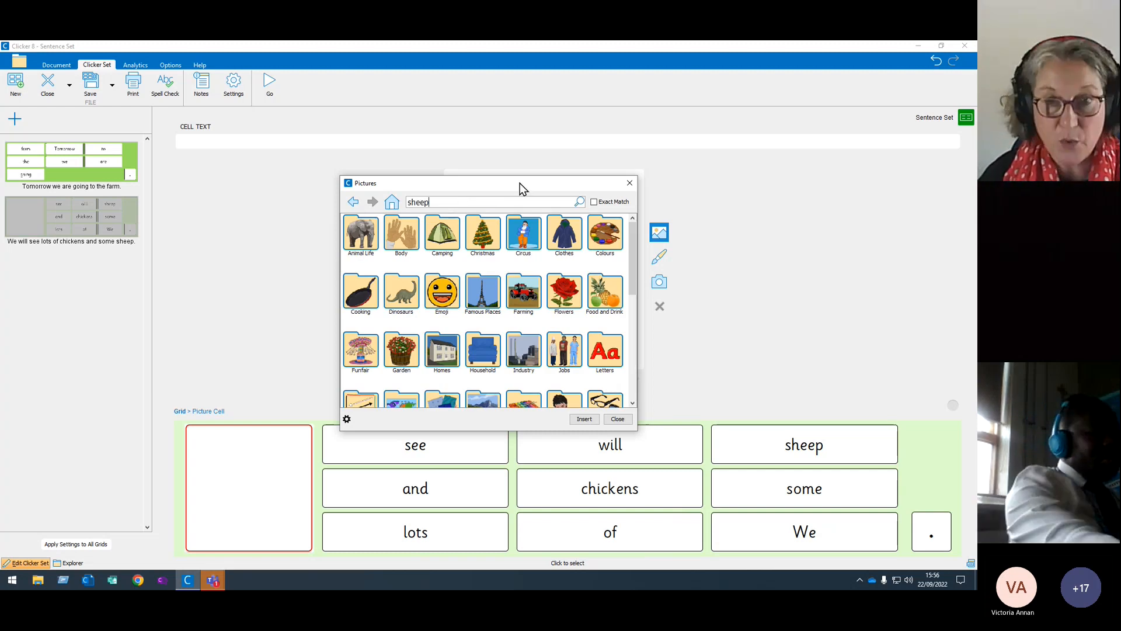
{"action": "key", "text": "Return"}
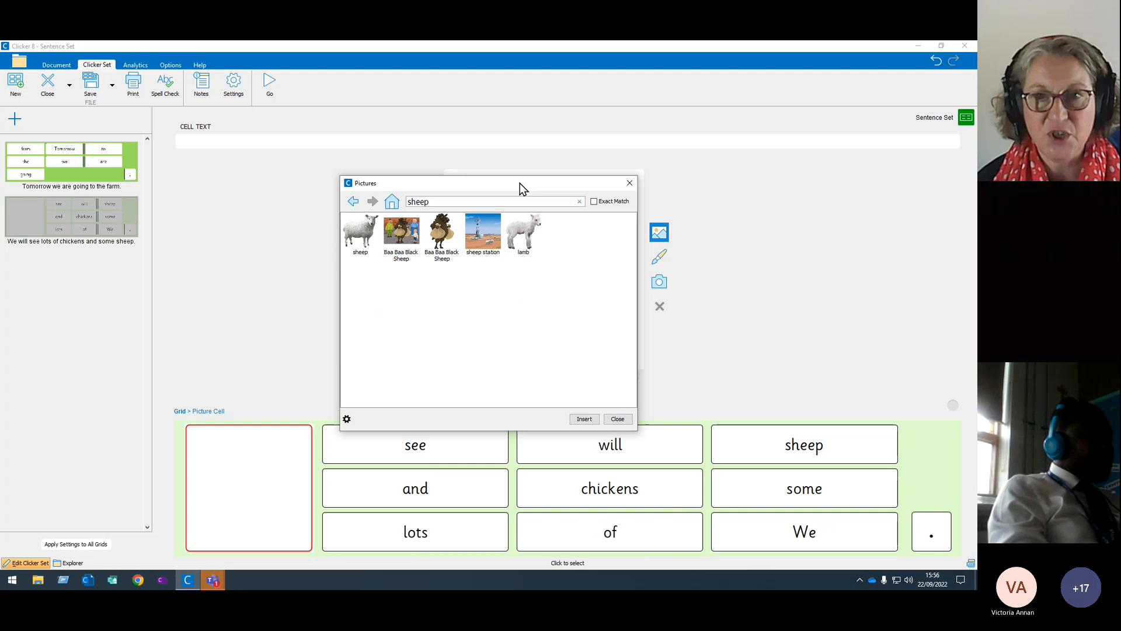
{"action": "left_click", "coordinate": [365, 231]}
{"action": "left_click", "coordinate": [596, 421]}
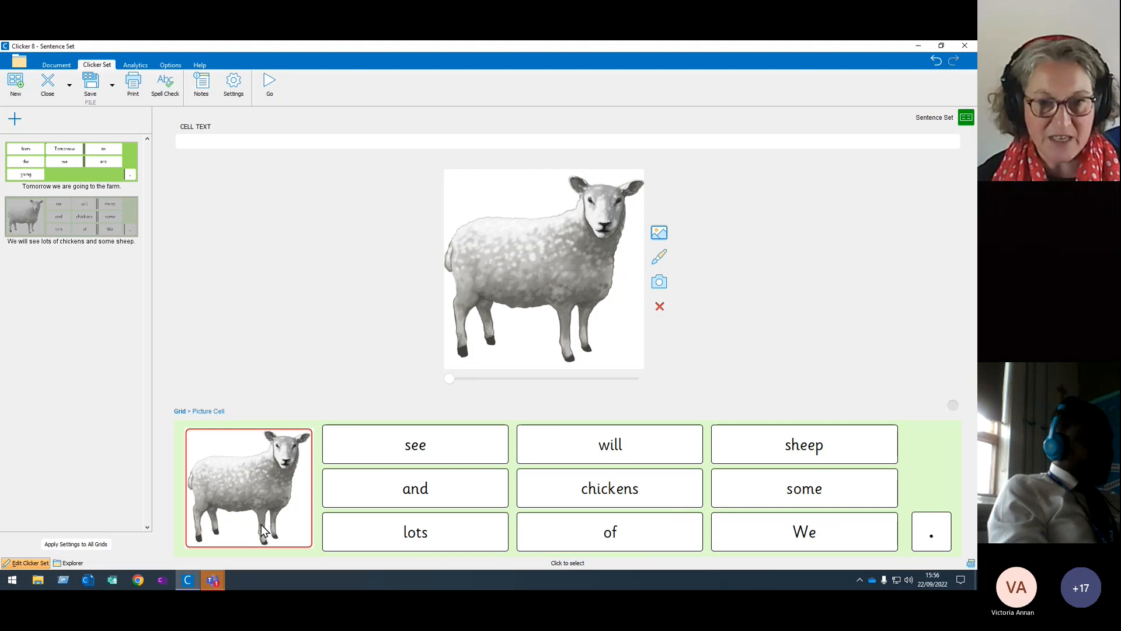
- Search the picture library for "chicken" and add the hen picture to the "chickens" word cell
{"action": "left_click", "coordinate": [622, 497]}
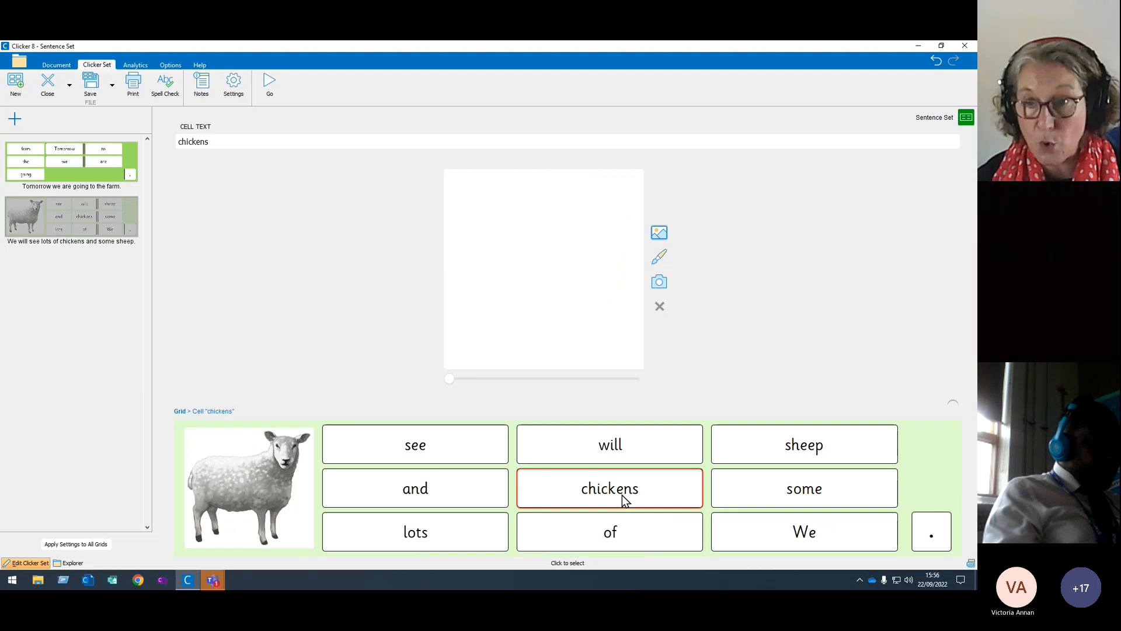
{"action": "left_click", "coordinate": [659, 233]}
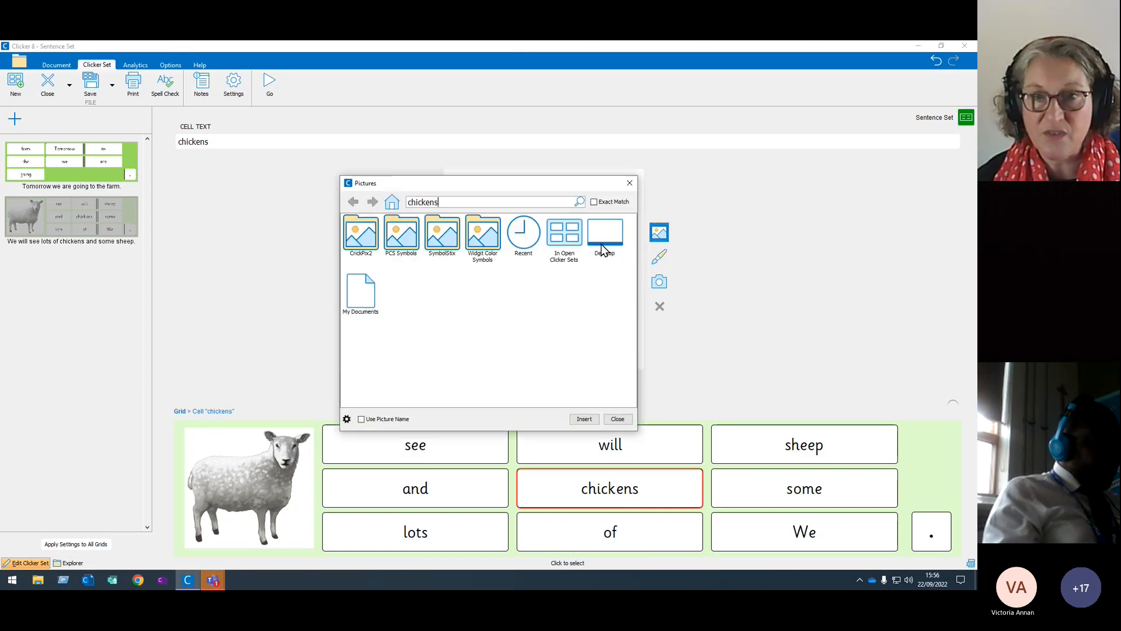
{"action": "left_click", "coordinate": [360, 242]}
{"action": "left_click", "coordinate": [455, 202]}
{"action": "key", "text": "Return"}
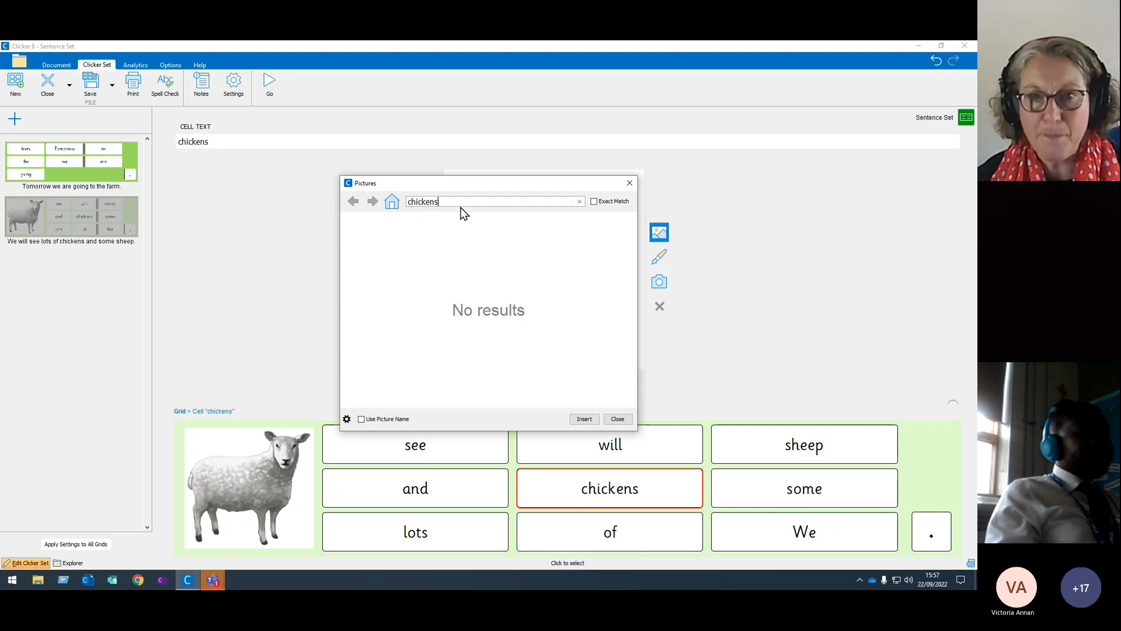
{"action": "key", "text": "BackSpace"}
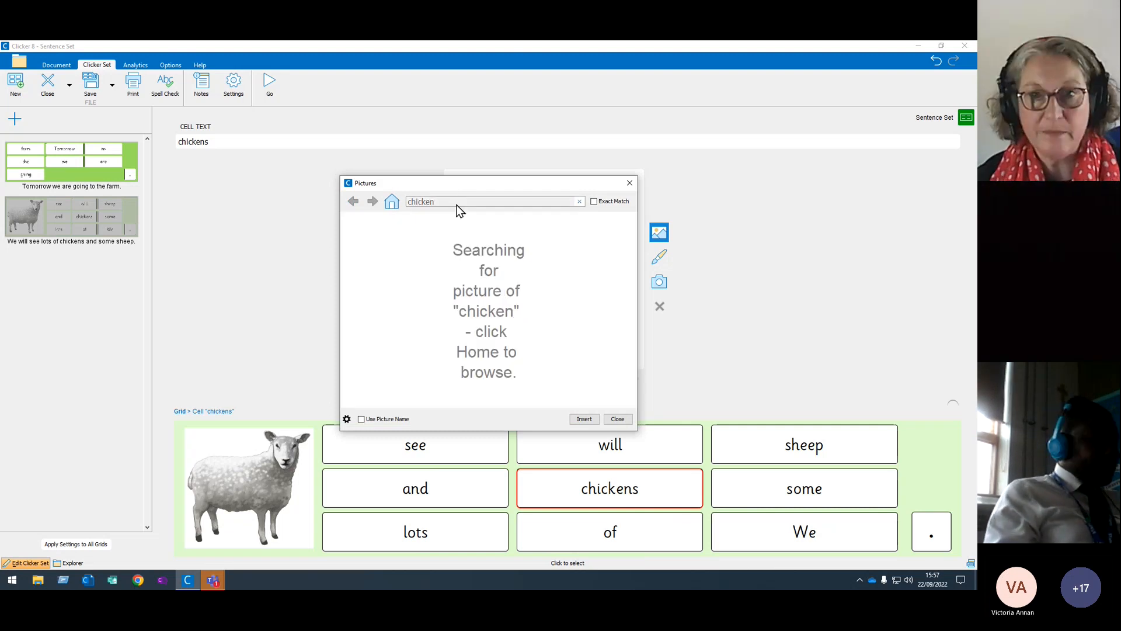
{"action": "left_click", "coordinate": [366, 297]}
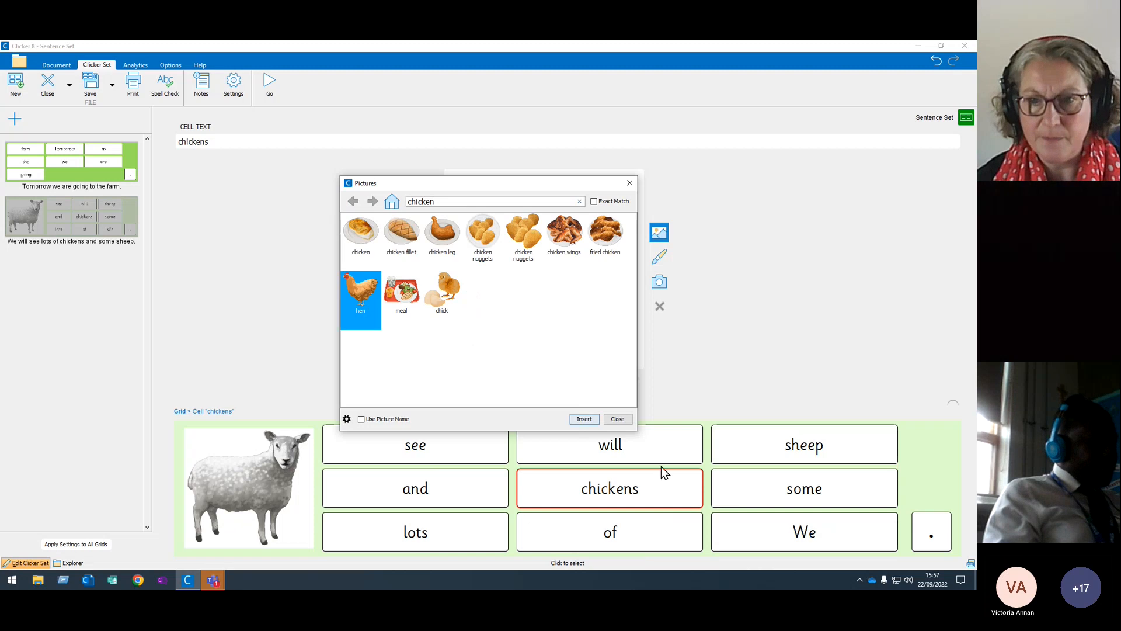
{"action": "left_click", "coordinate": [584, 420]}
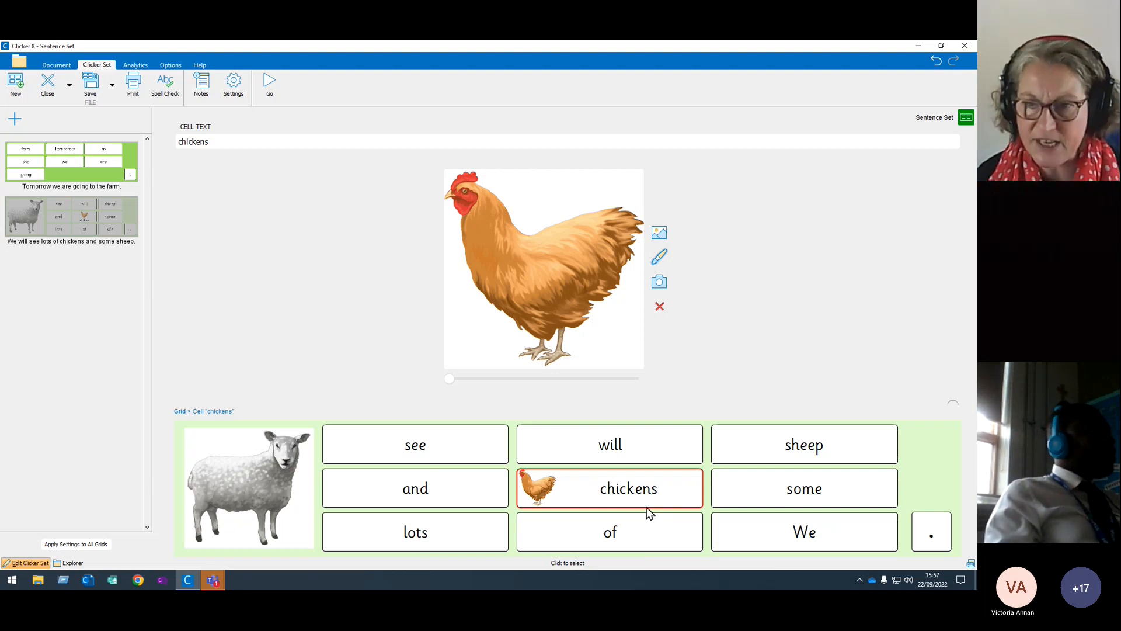
- Run the new Sentence Set in the writing view and show its save options
{"action": "left_click", "coordinate": [270, 86]}
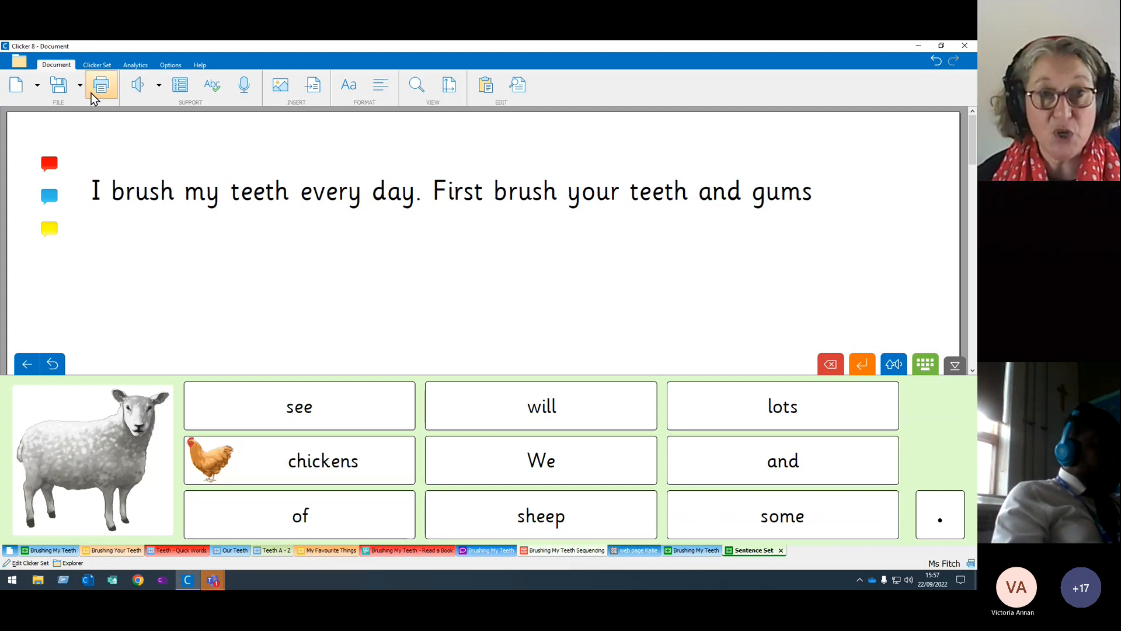
{"action": "left_click", "coordinate": [106, 67]}
{"action": "left_click", "coordinate": [112, 87]}
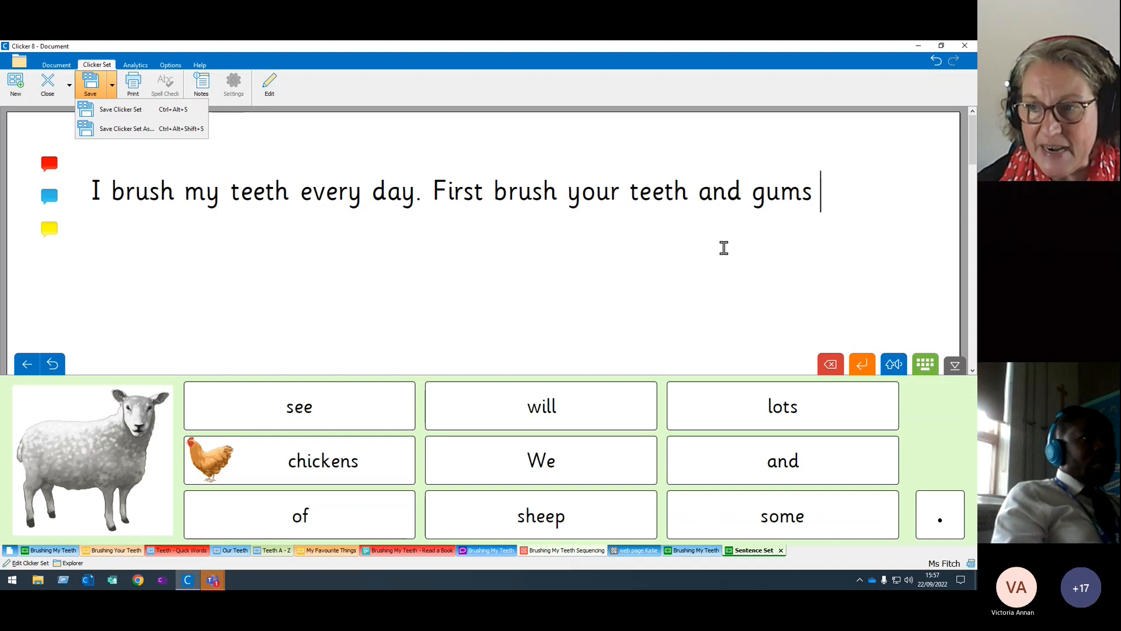
- Hide the grid area and open the pupil's sample writing document, without saving the current document
{"action": "left_click", "coordinate": [957, 366]}
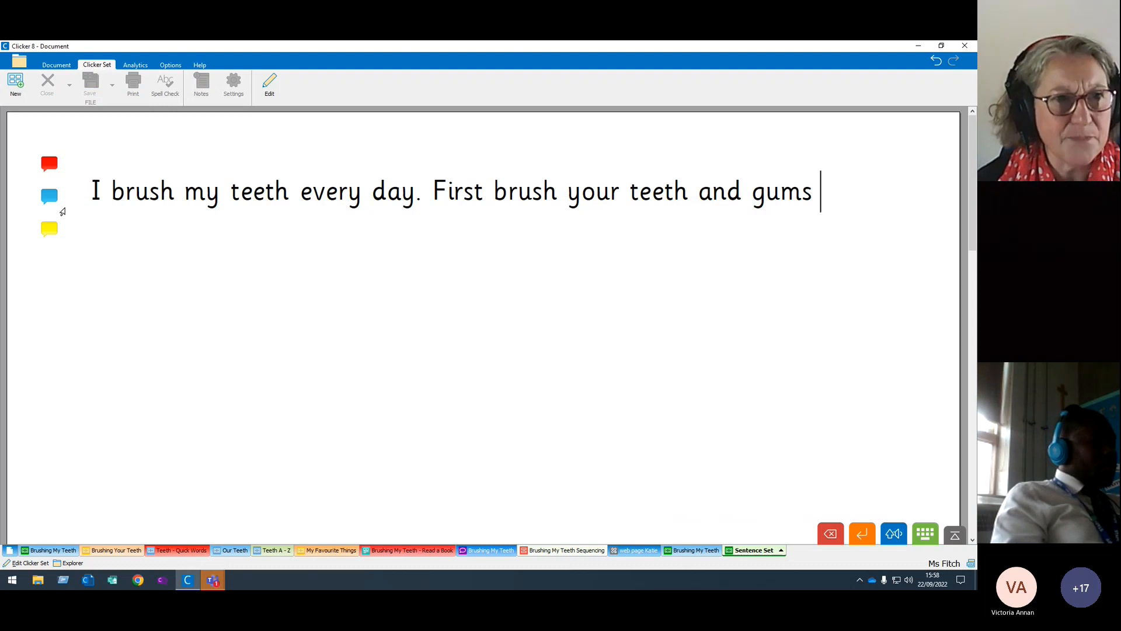
{"action": "left_click", "coordinate": [19, 61]}
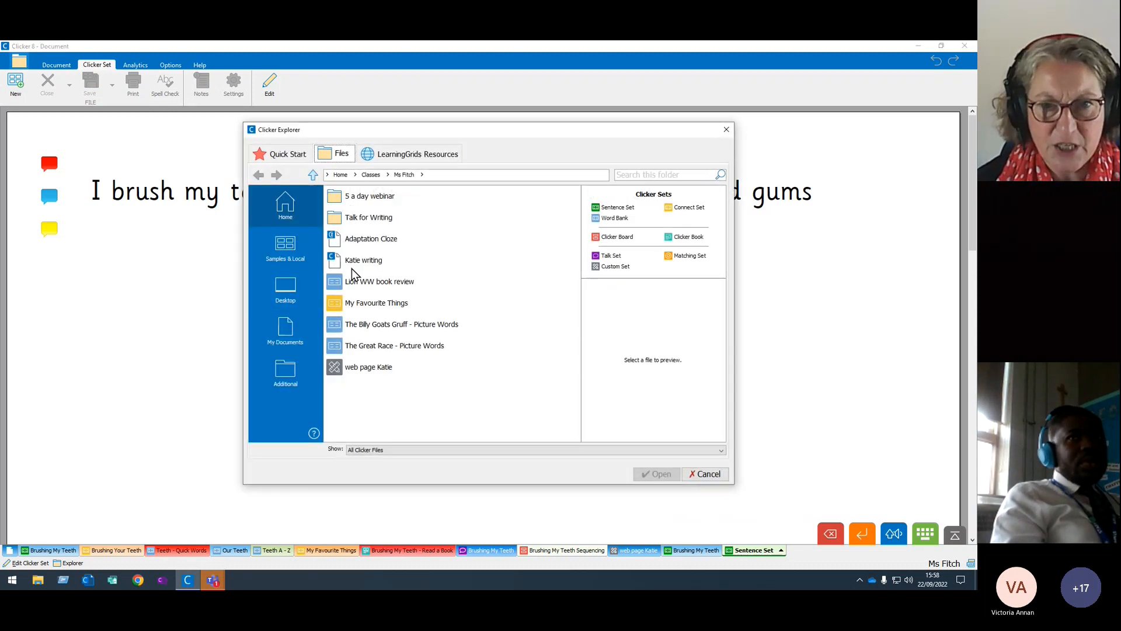
{"action": "double_click", "coordinate": [363, 261]}
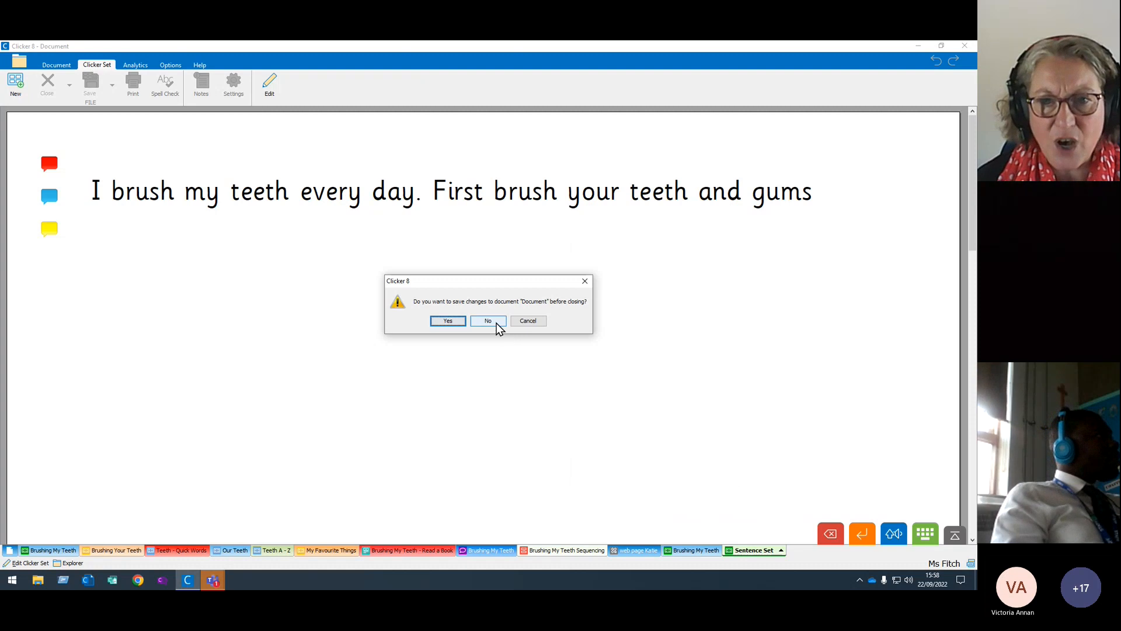
{"action": "left_click", "coordinate": [497, 323]}
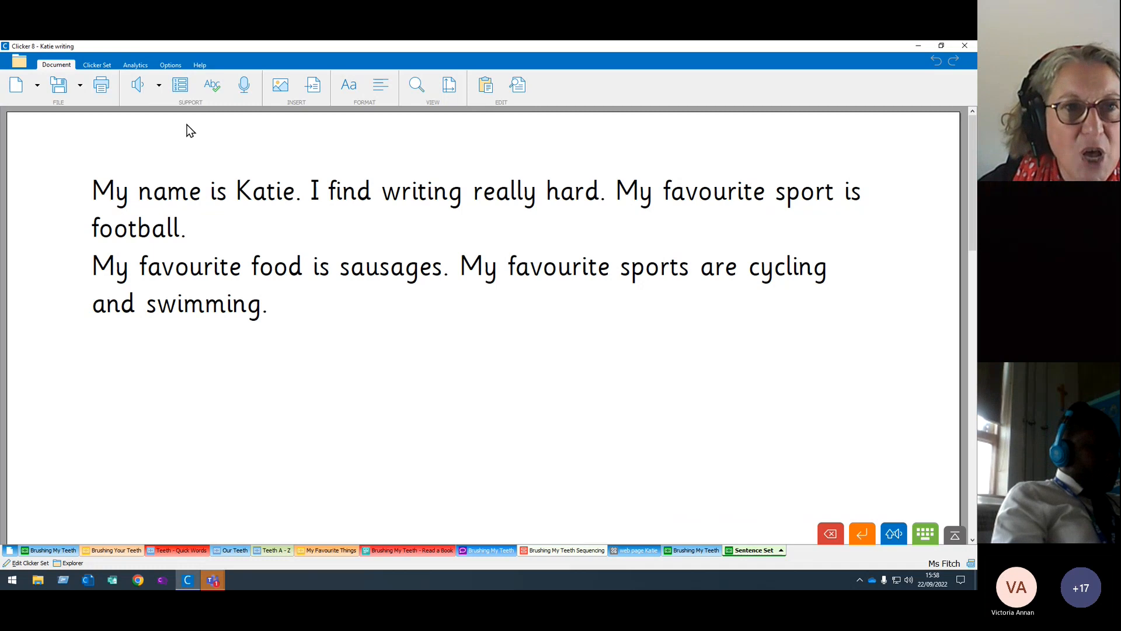
- Review the document's writing support analytics and its spell check corrections, and switch to the webinar's web page set
{"action": "left_click", "coordinate": [136, 65]}
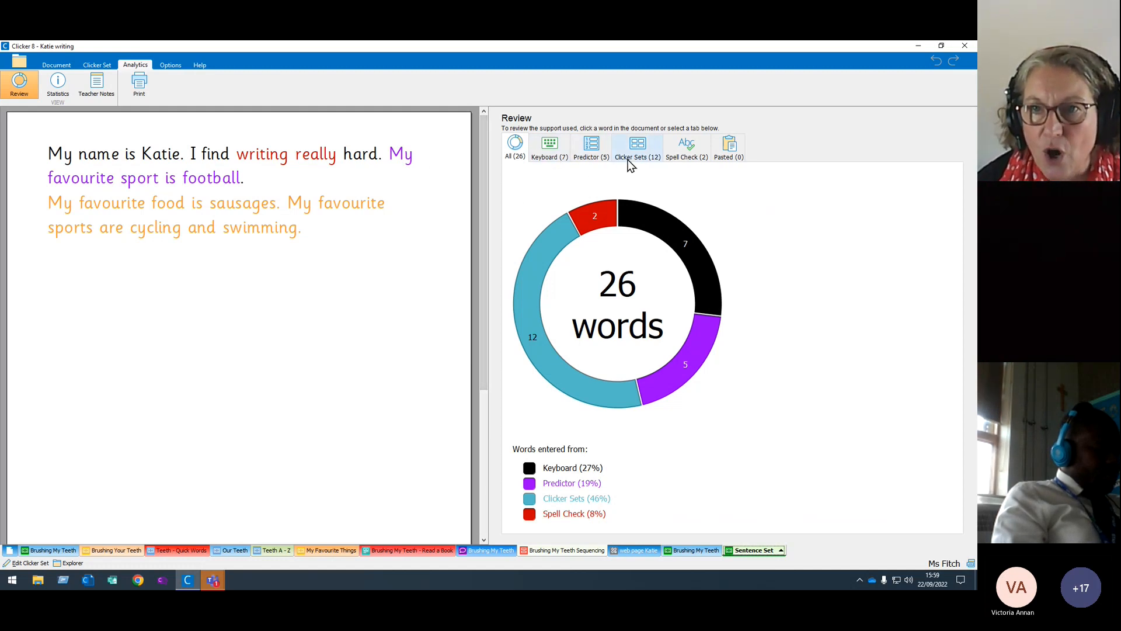
{"action": "left_click", "coordinate": [686, 153]}
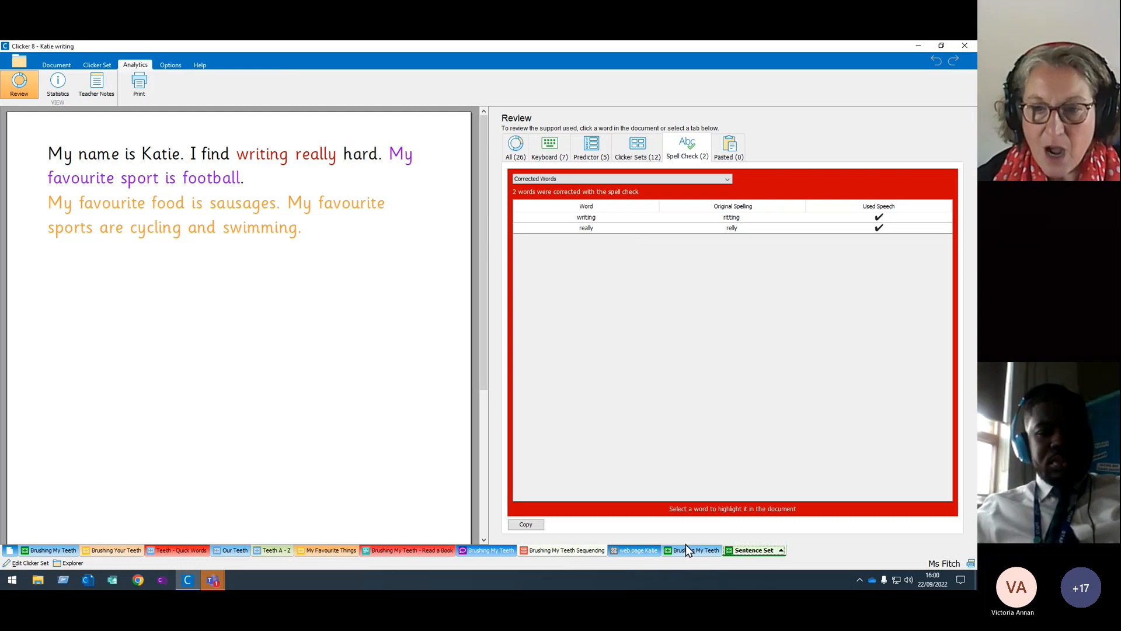
{"action": "left_click", "coordinate": [635, 551]}
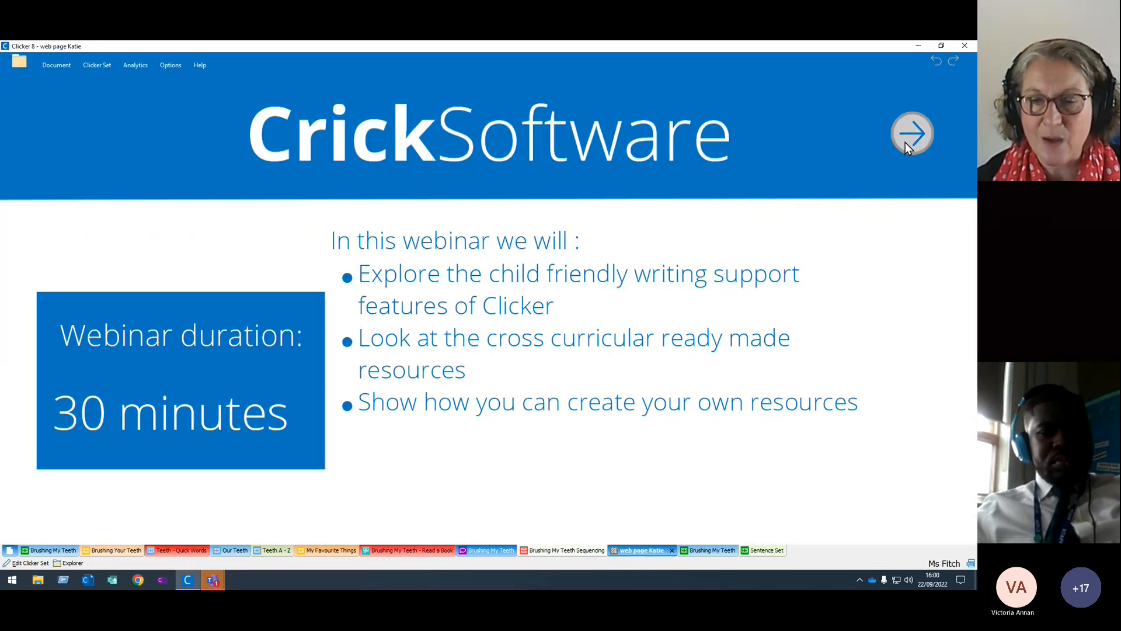